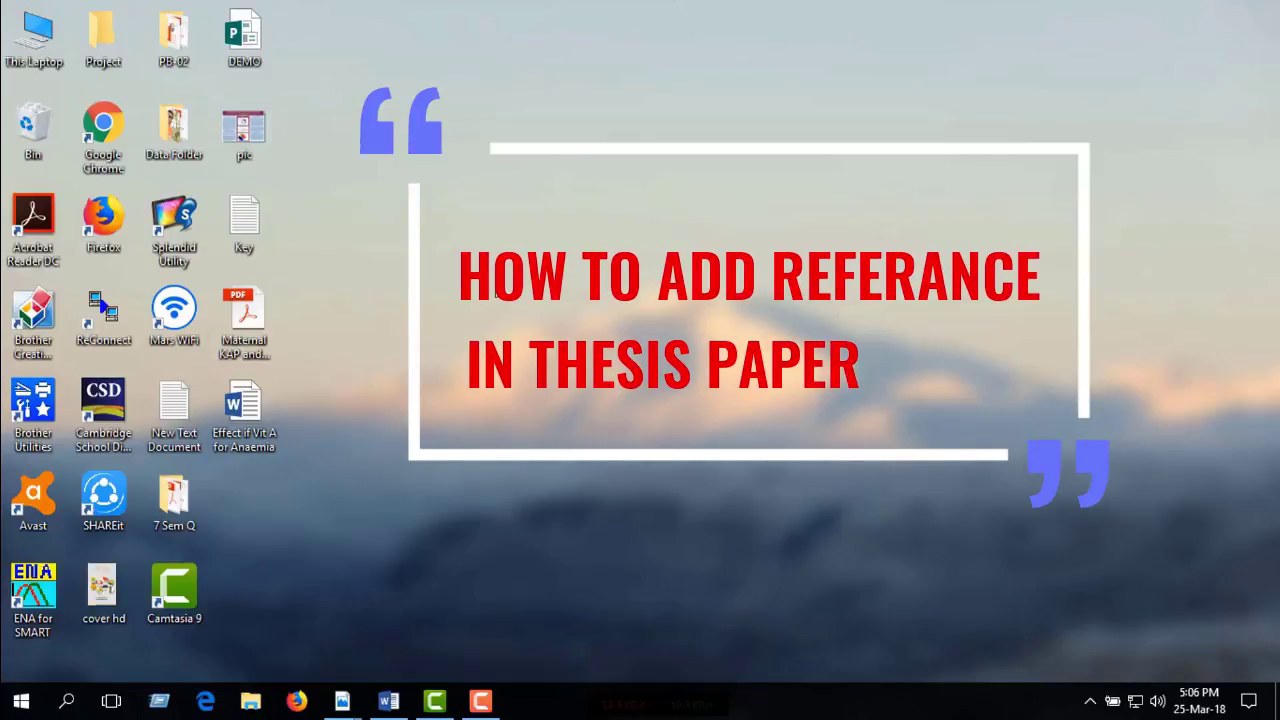
Bring up the vitamin A article and place the cursor right after 'deficiency' in the first sentence
{"action": "left_click", "coordinate": [389, 702]}
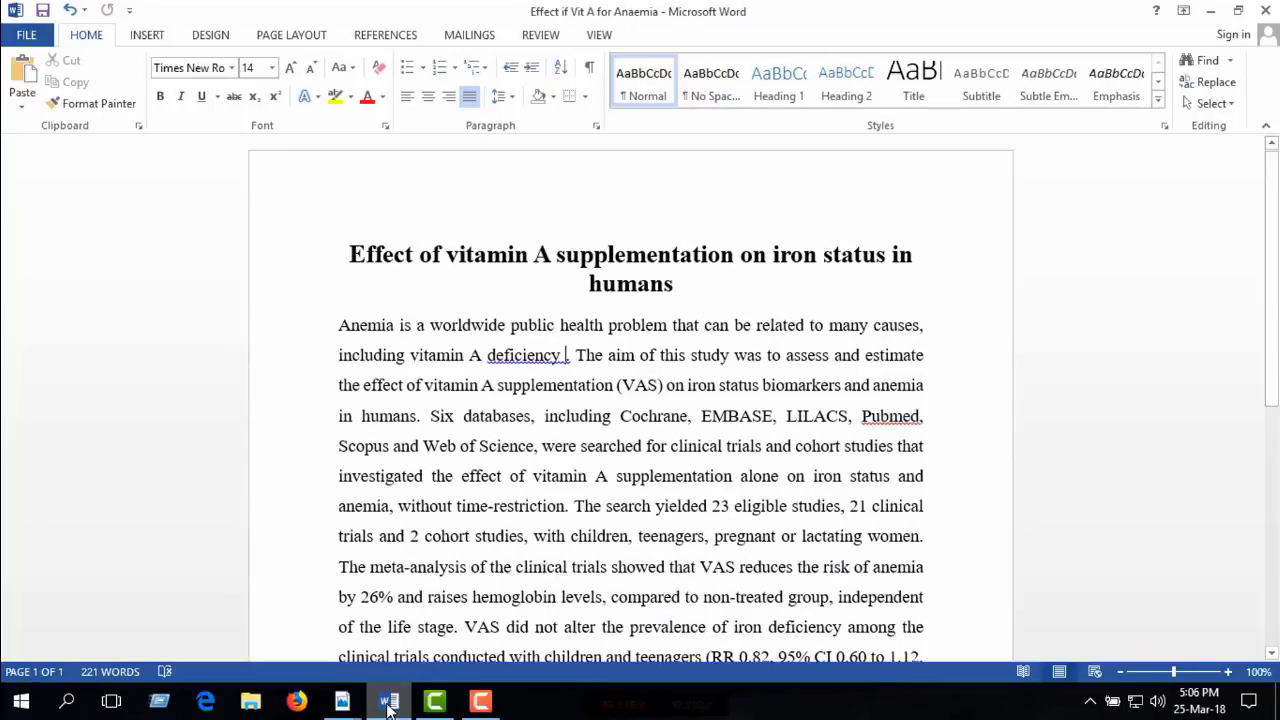
{"action": "left_click_drag", "start_coordinate": [340, 325], "coordinate": [557, 355]}
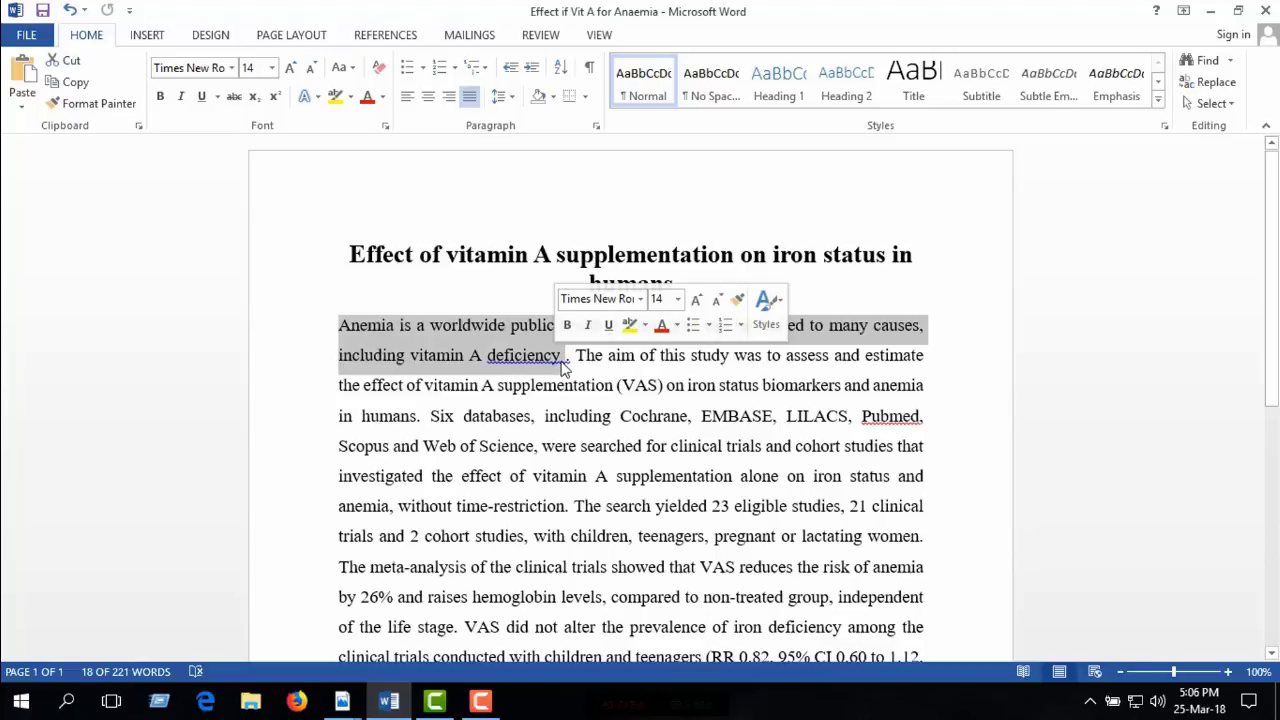
{"action": "left_click", "coordinate": [562, 366]}
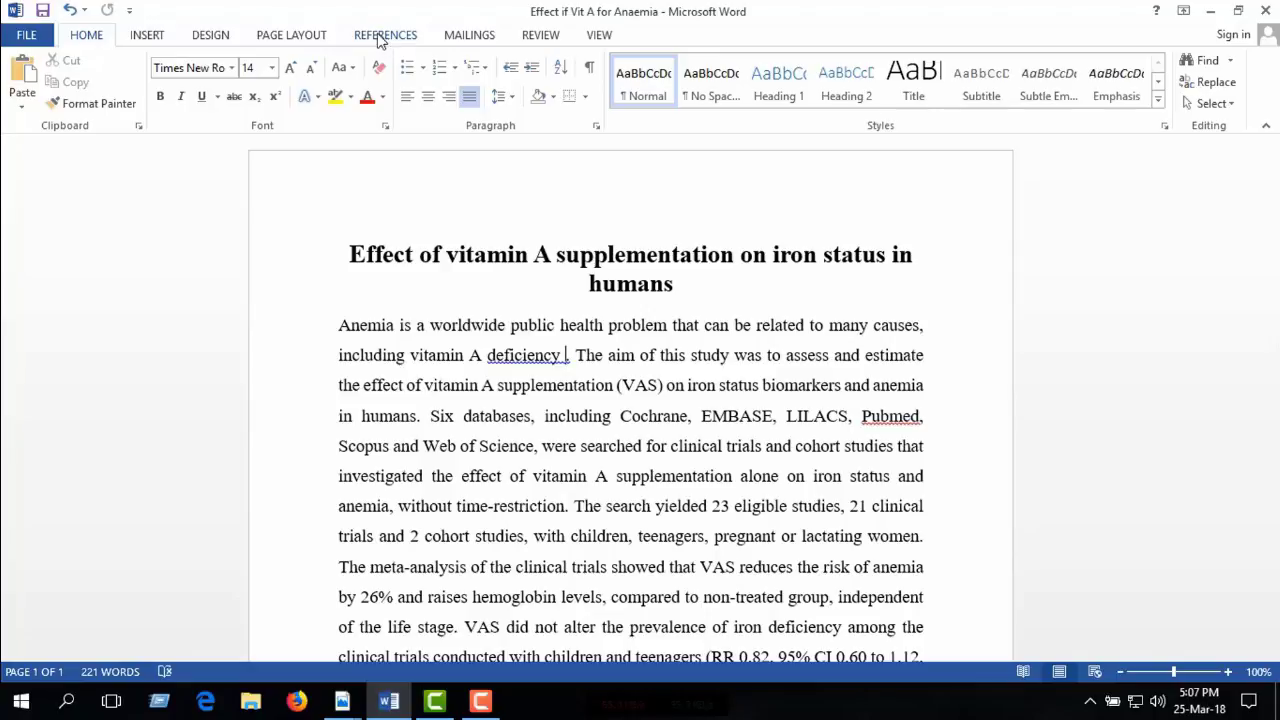
Start a new Journal Article source from References > Insert Citation > Add New Source
{"action": "left_click", "coordinate": [382, 36]}
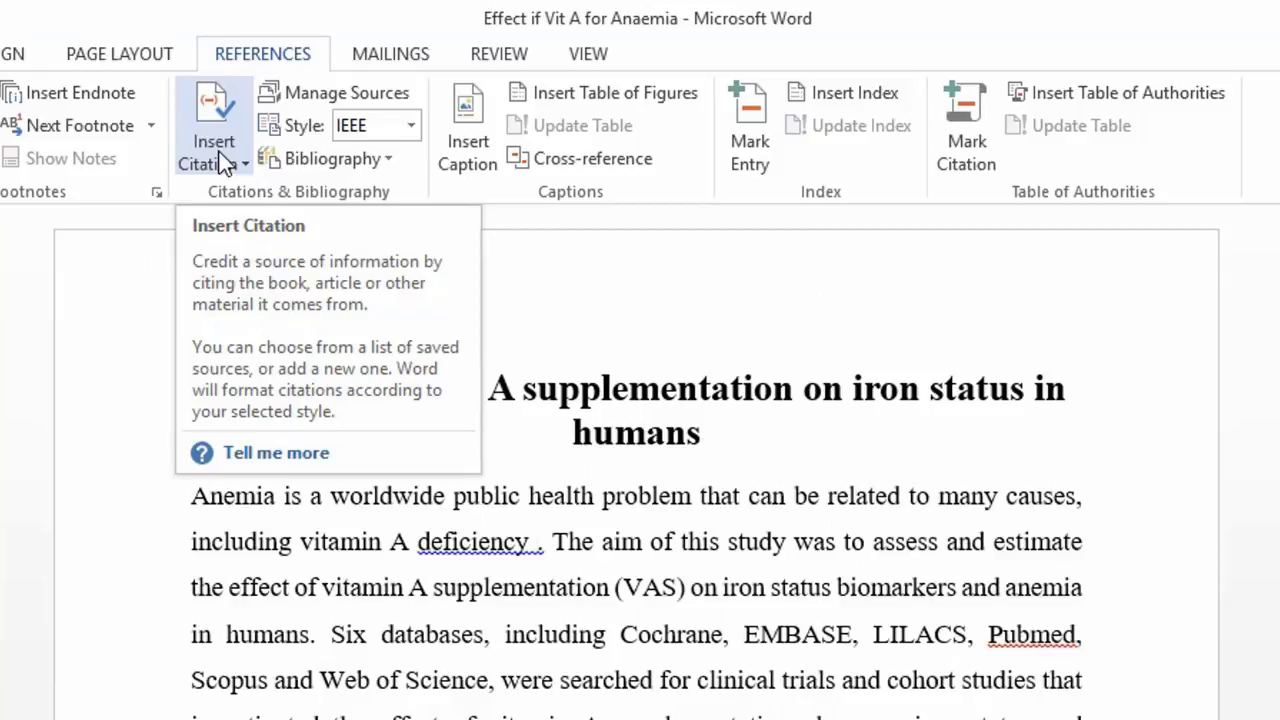
{"action": "left_click", "coordinate": [223, 158]}
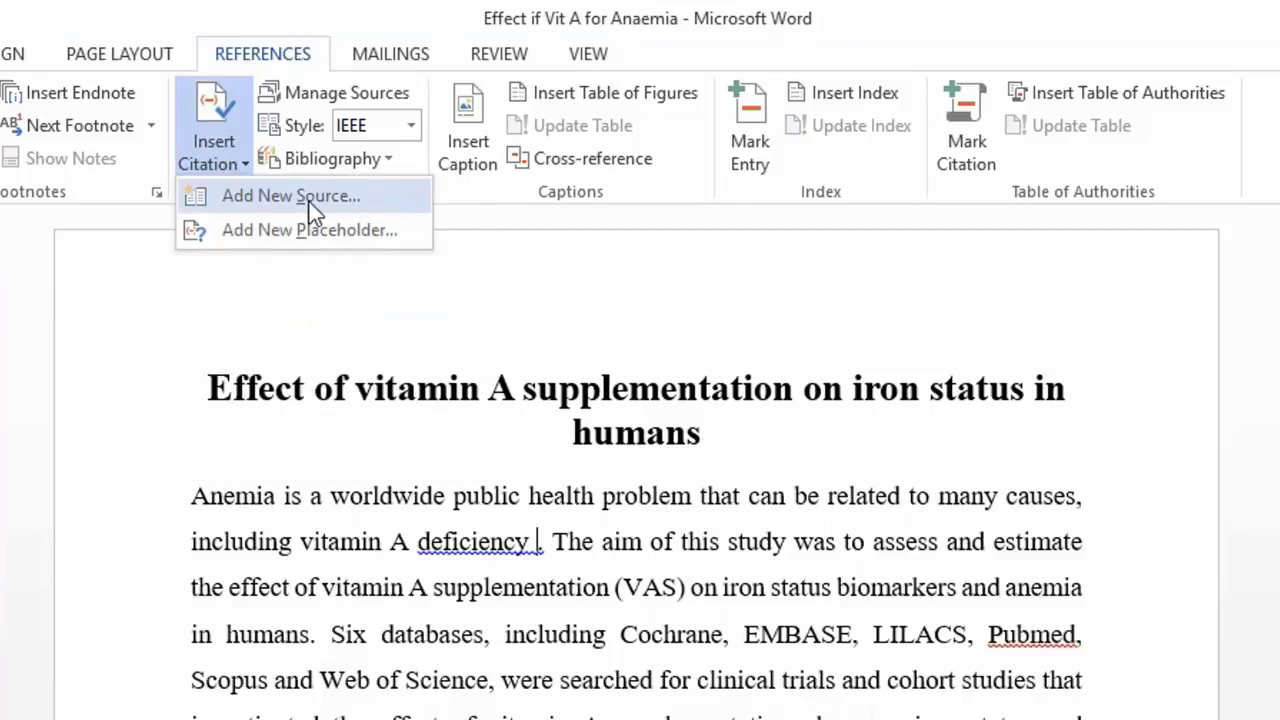
{"action": "left_click", "coordinate": [240, 197]}
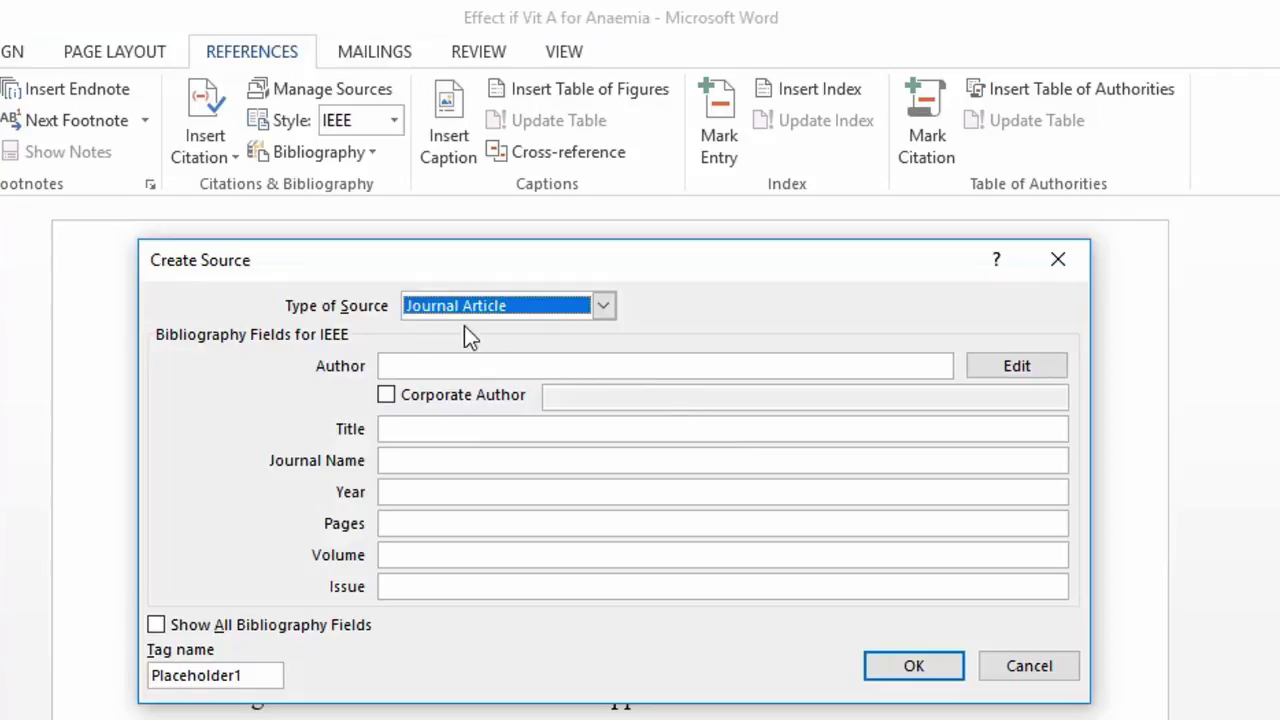
{"action": "left_click", "coordinate": [605, 306]}
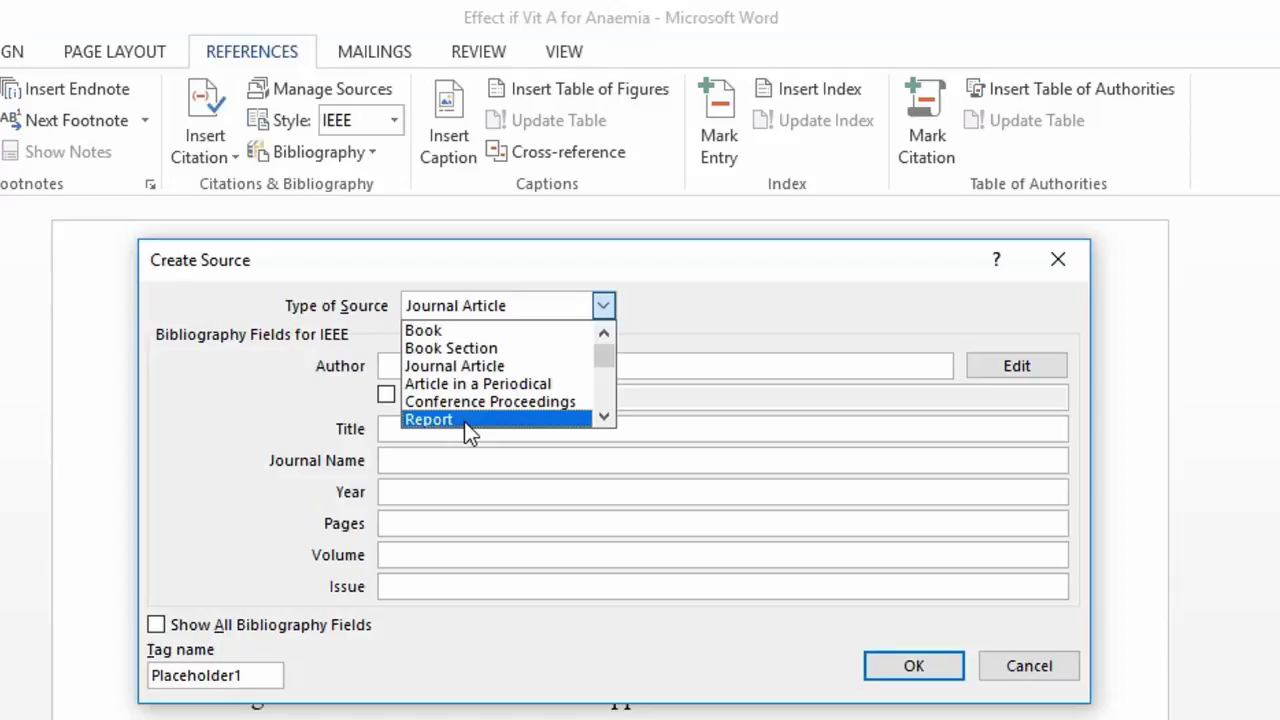
{"action": "left_click", "coordinate": [456, 366]}
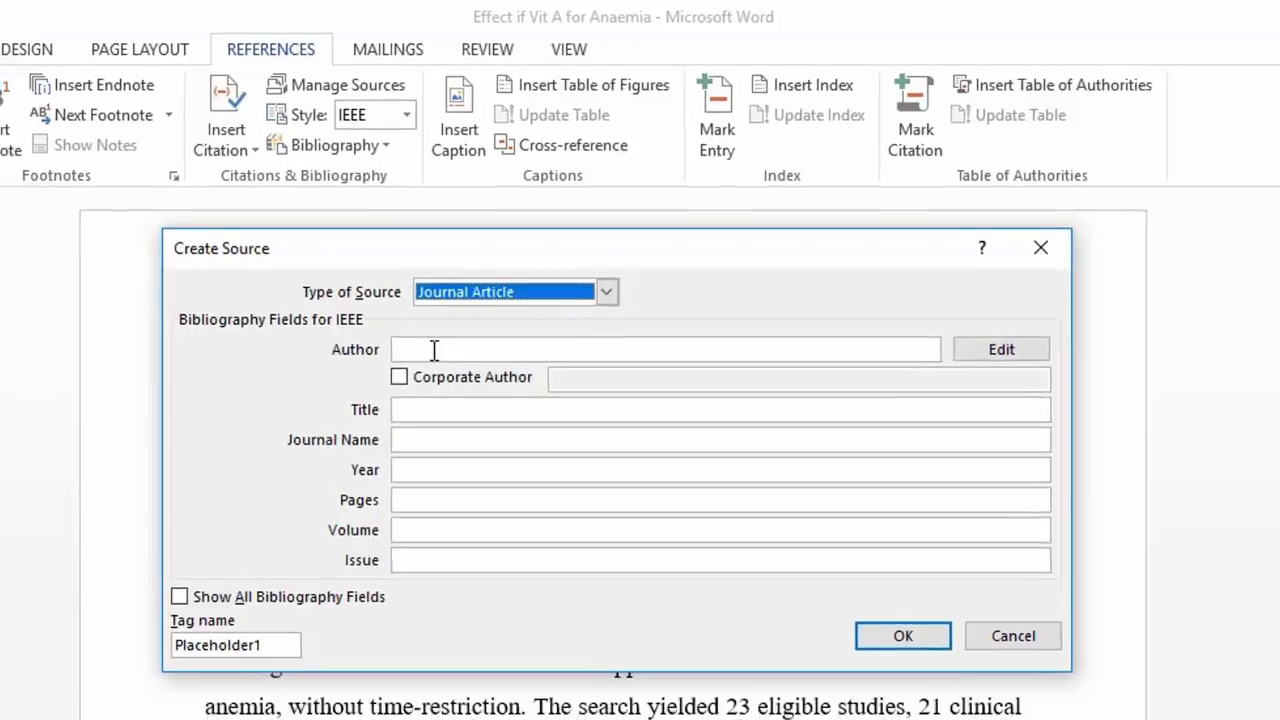
{"action": "left_click", "coordinate": [424, 366]}
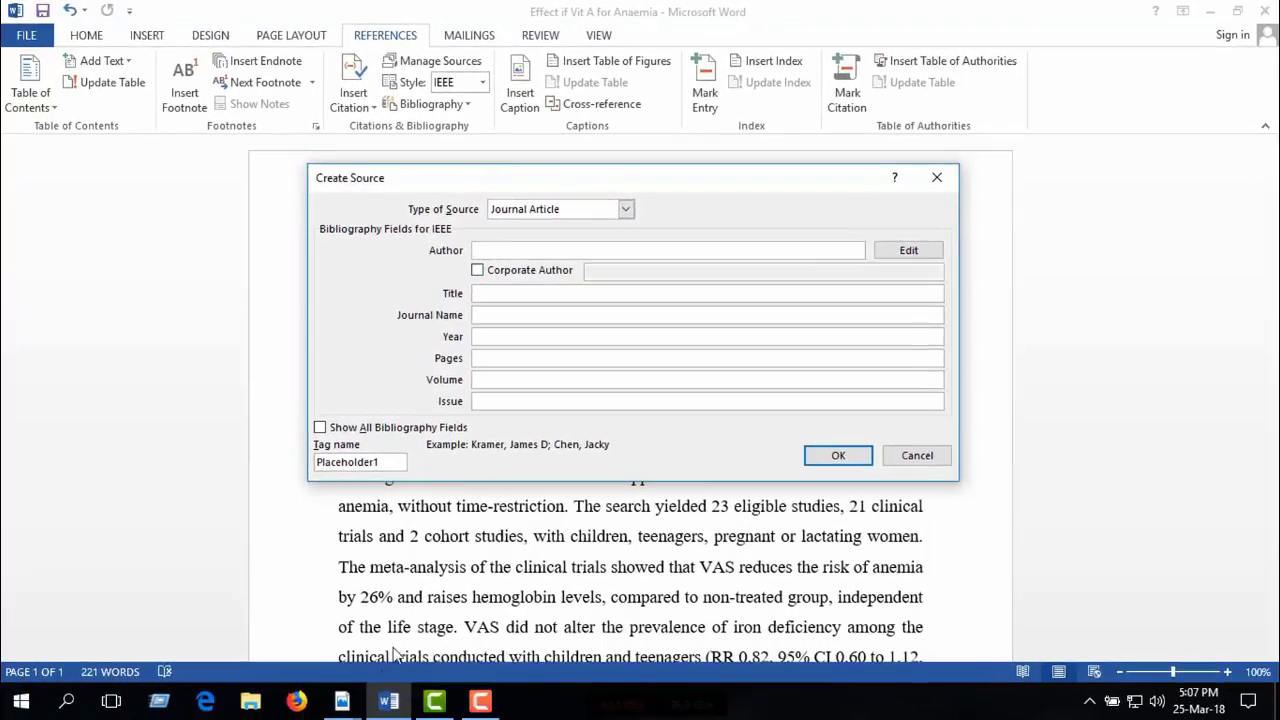
{"action": "mouse_move", "coordinate": [342, 701]}
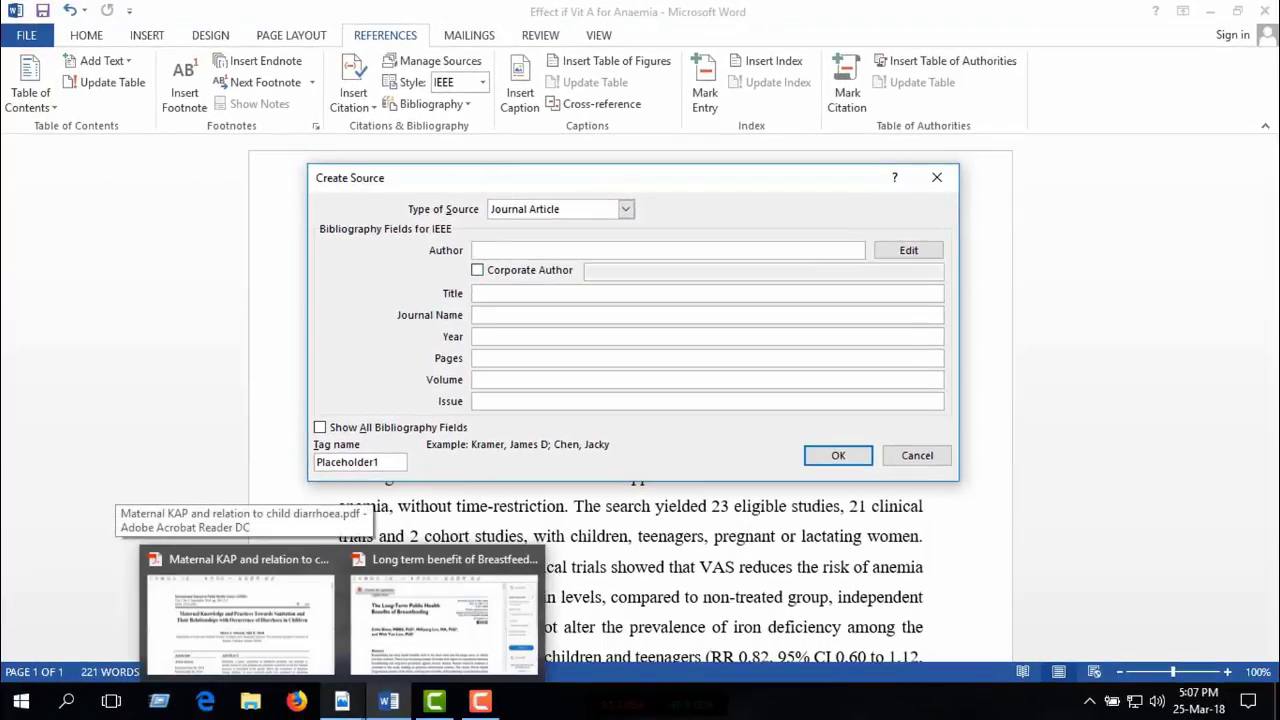
Copy the sanitation paper's author line from the PDF into the source's Author field
{"action": "left_click", "coordinate": [292, 665]}
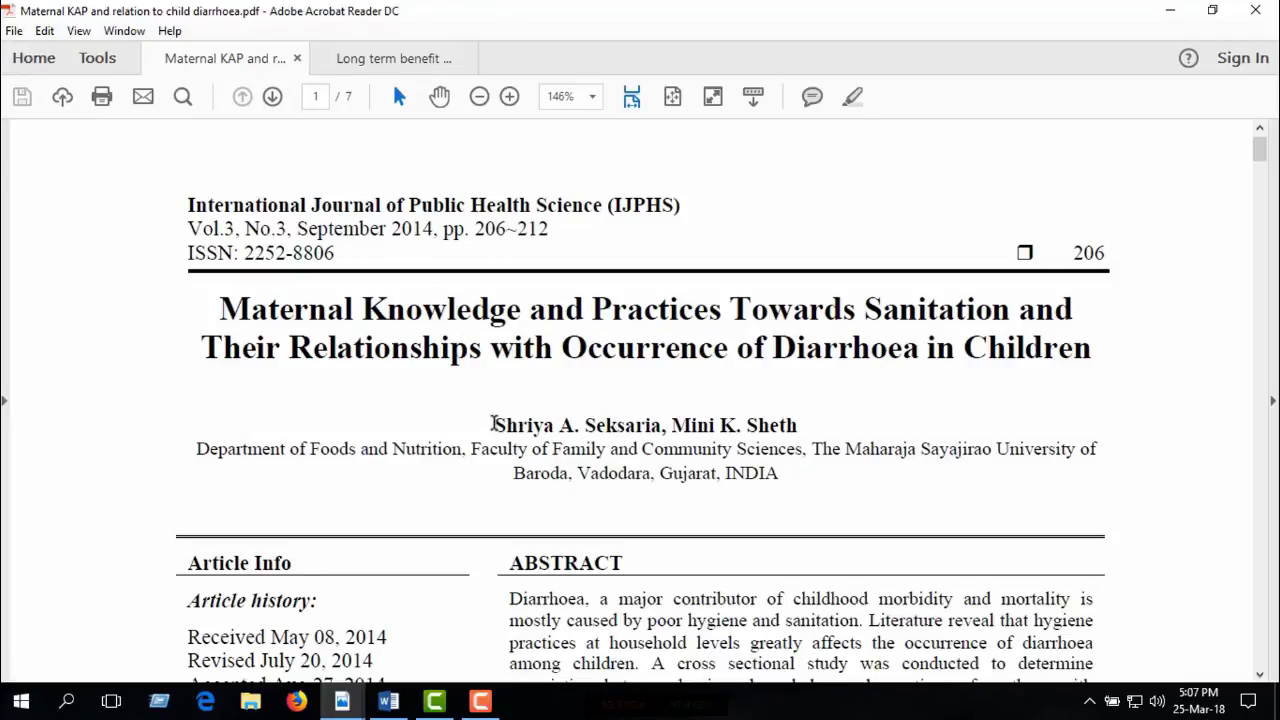
{"action": "left_click_drag", "start_coordinate": [492, 424], "coordinate": [778, 421]}
{"action": "key", "text": "ctrl+c"}
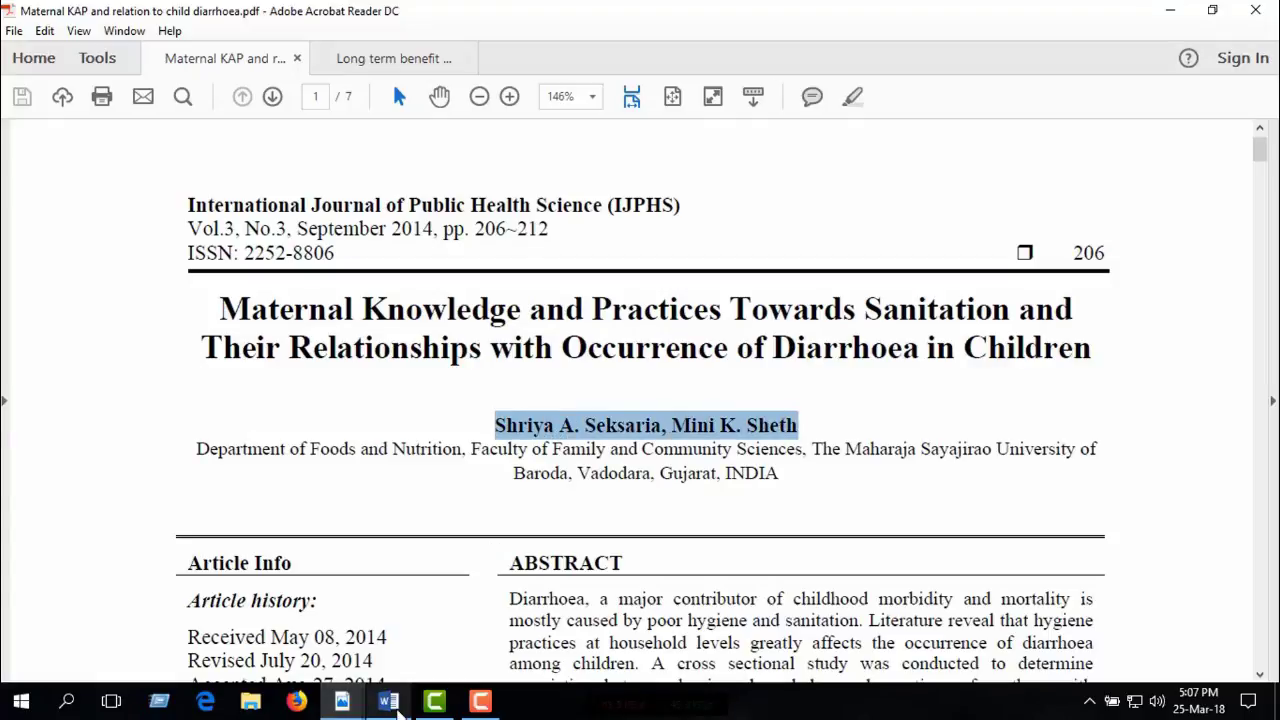
{"action": "left_click", "coordinate": [388, 702]}
{"action": "key", "text": "ctrl+v"}
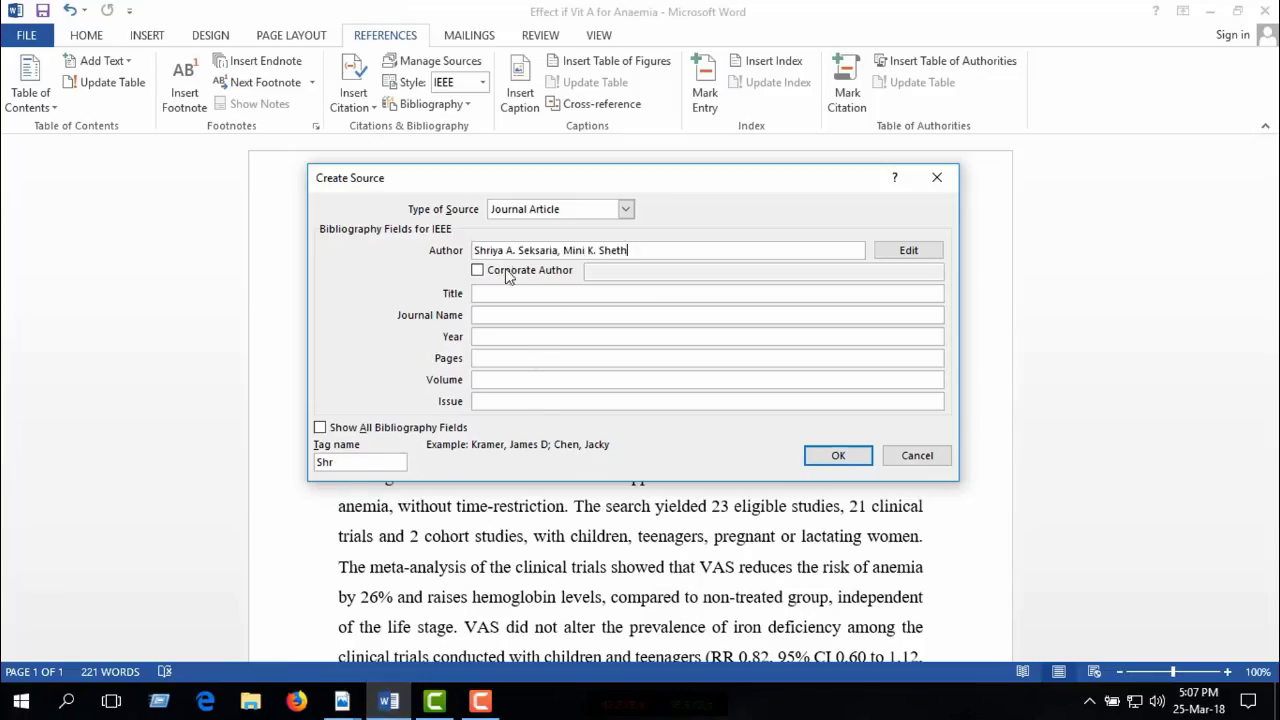
{"action": "left_click", "coordinate": [487, 293]}
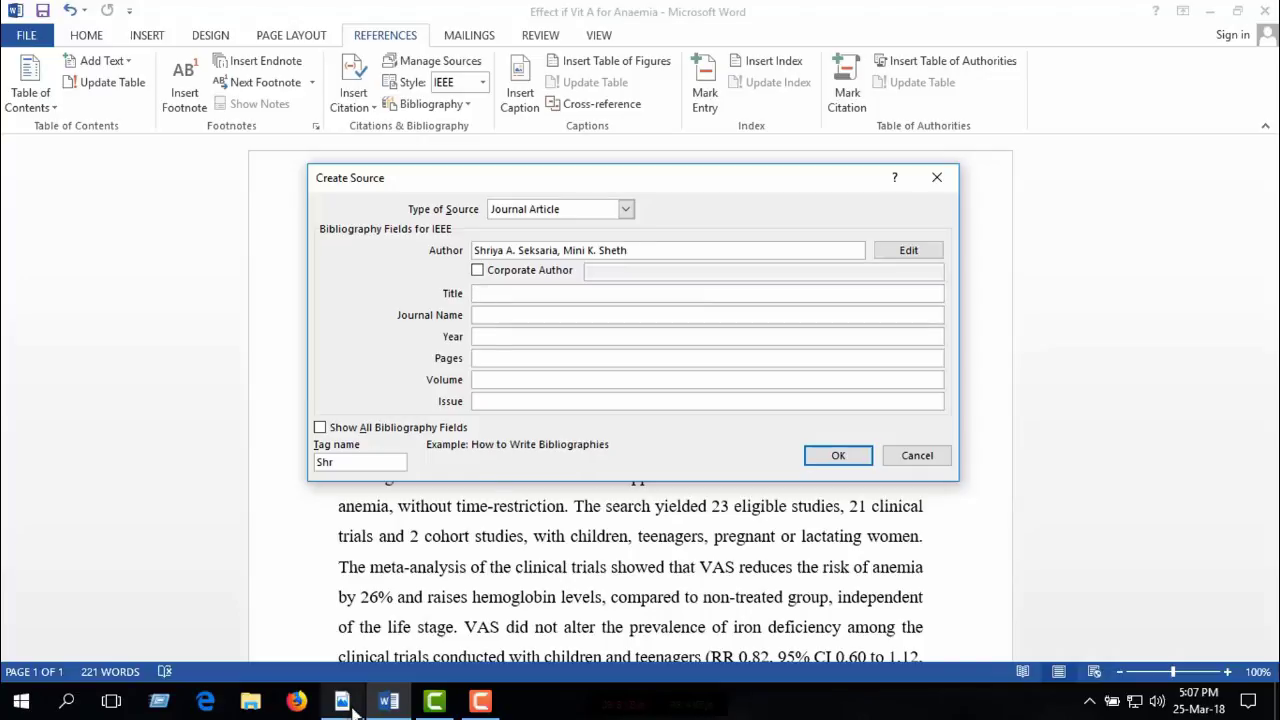
Copy the paper's two-line title from the PDF into the Title field
{"action": "mouse_move", "coordinate": [345, 705]}
{"action": "left_click", "coordinate": [279, 648]}
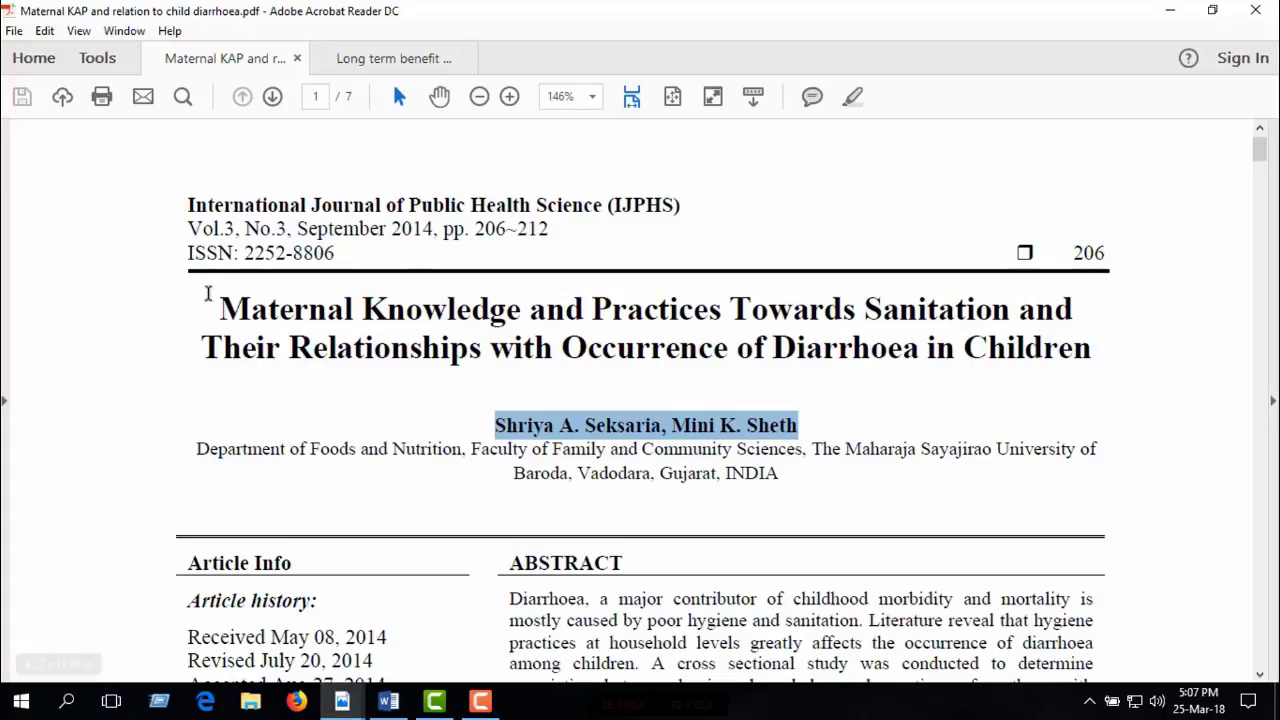
{"action": "left_click_drag", "start_coordinate": [215, 302], "coordinate": [1051, 360]}
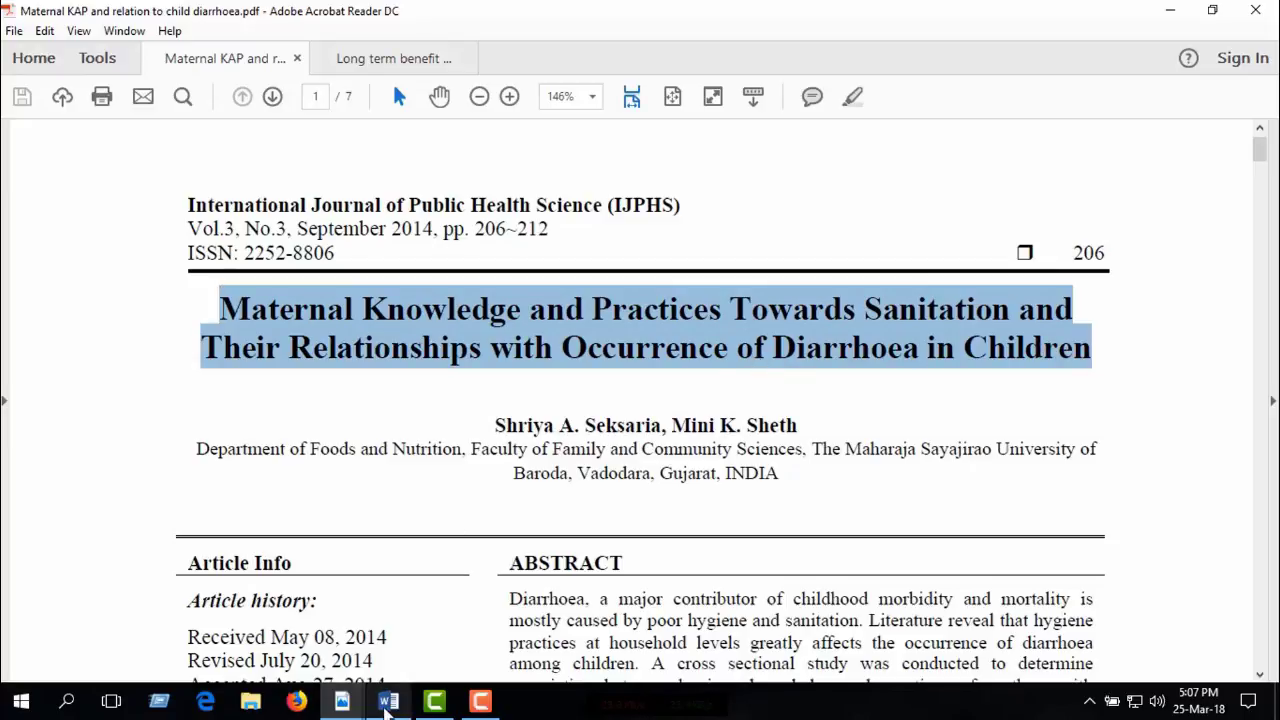
{"action": "left_click", "coordinate": [388, 701]}
{"action": "left_click", "coordinate": [517, 296]}
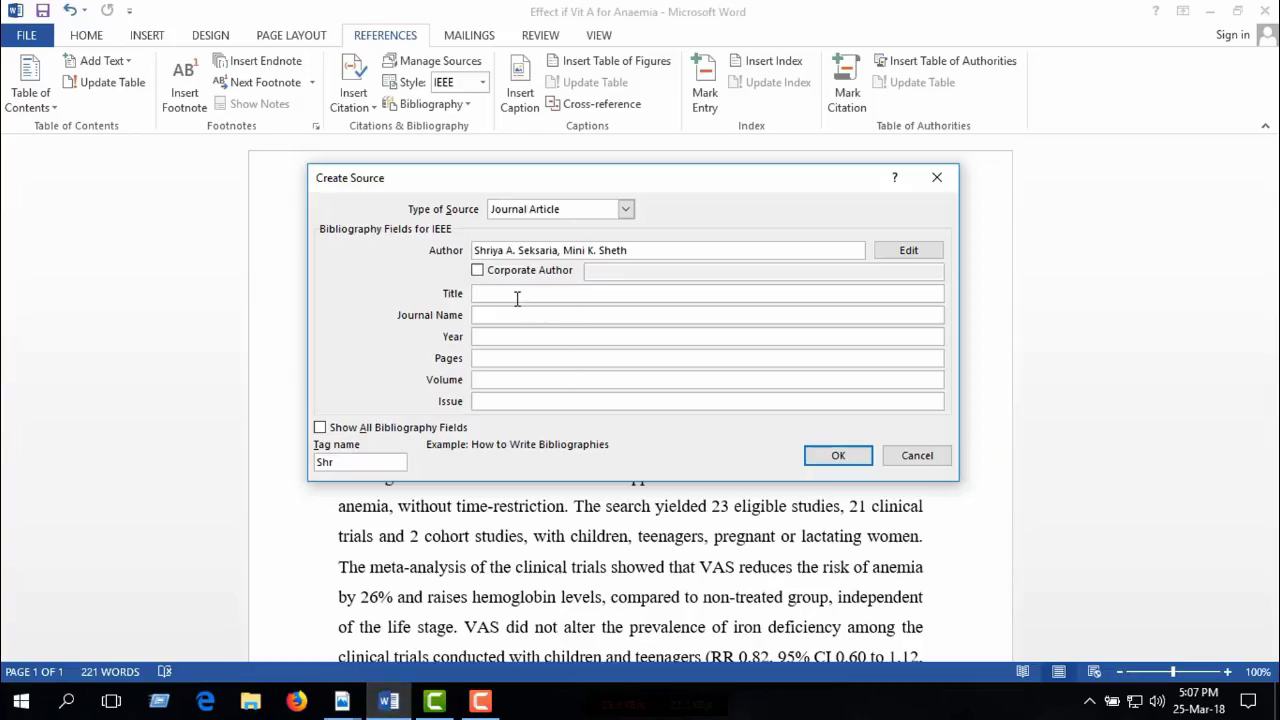
{"action": "type", "text": "Maternal Knowledge and Practices Towards Sanitation and"}
{"action": "left_click", "coordinate": [498, 314]}
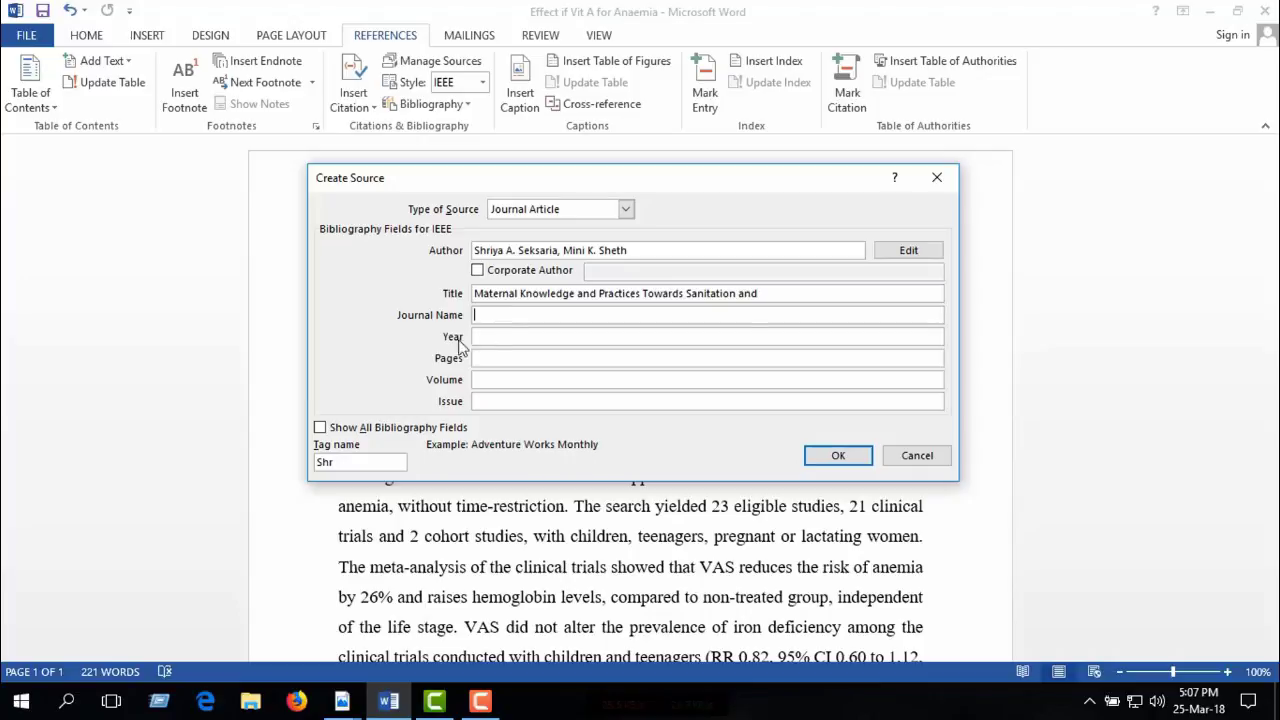
Copy the journal name from the PDF header into the Journal Name field
{"action": "mouse_move", "coordinate": [337, 703]}
{"action": "left_click", "coordinate": [240, 615]}
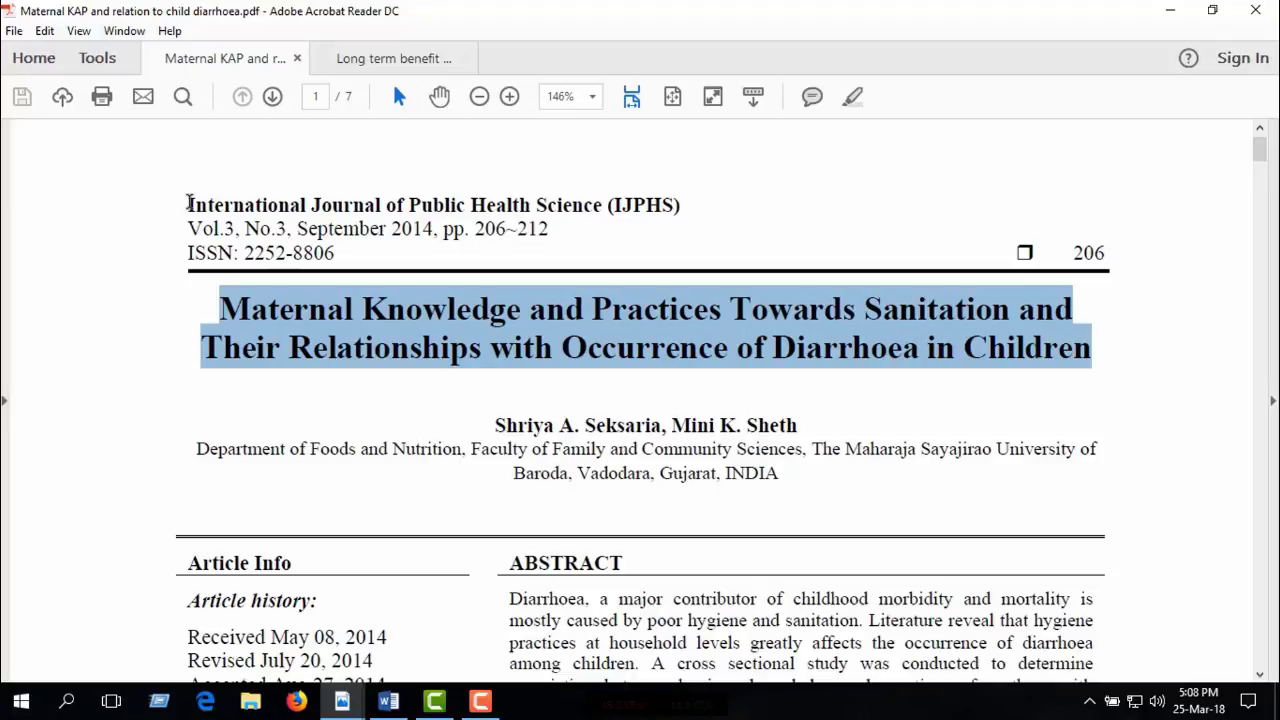
{"action": "left_click_drag", "start_coordinate": [189, 203], "coordinate": [688, 207]}
{"action": "key", "text": "ctrl+c"}
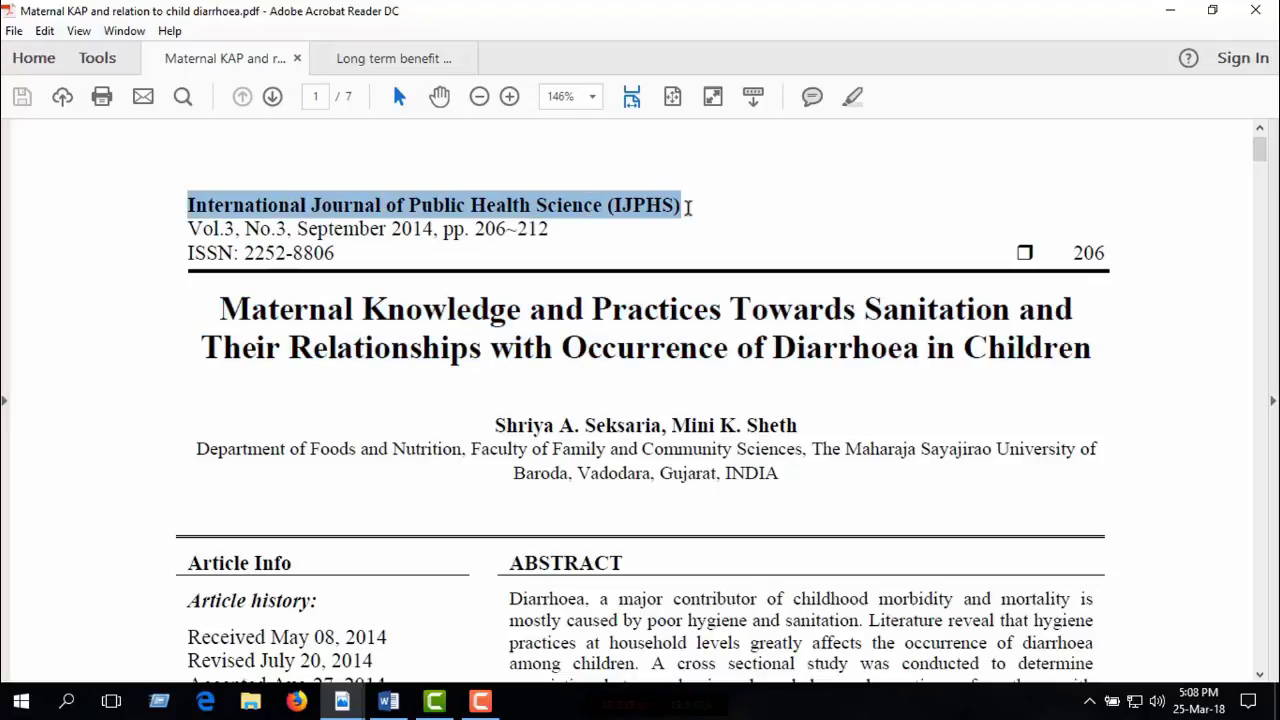
{"action": "mouse_move", "coordinate": [388, 708]}
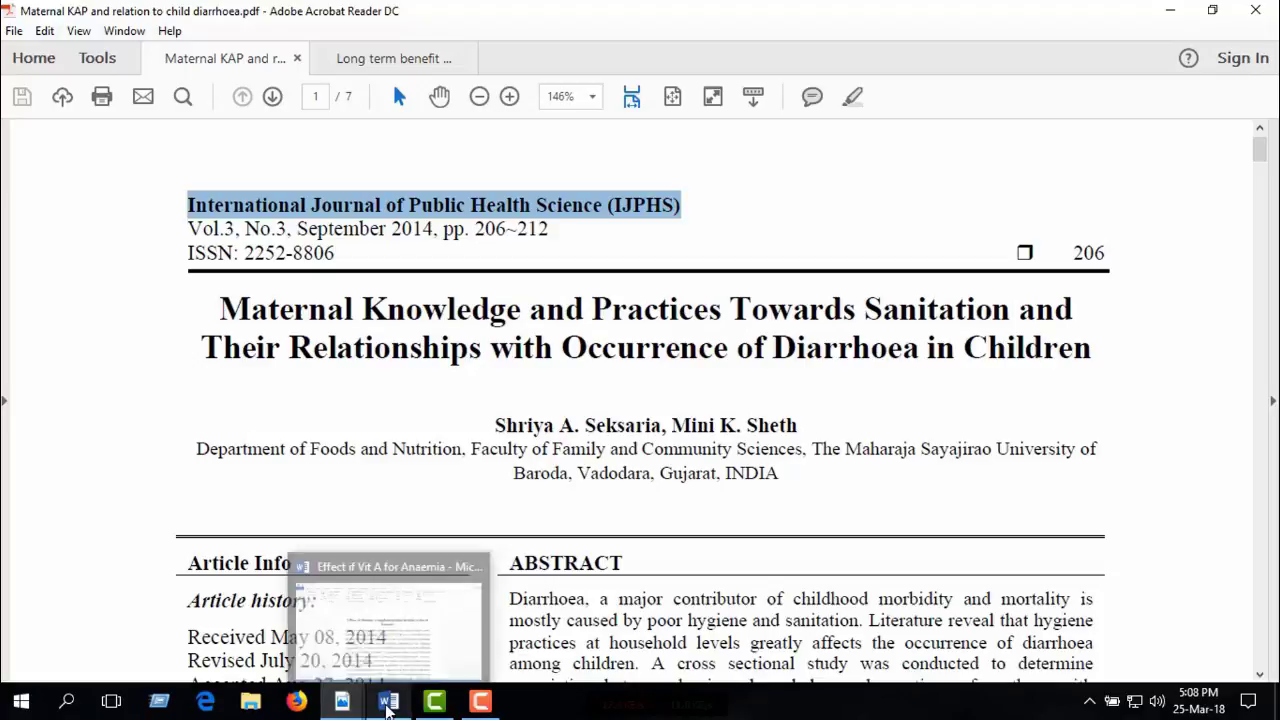
{"action": "left_click", "coordinate": [400, 626]}
{"action": "key", "text": "ctrl+v"}
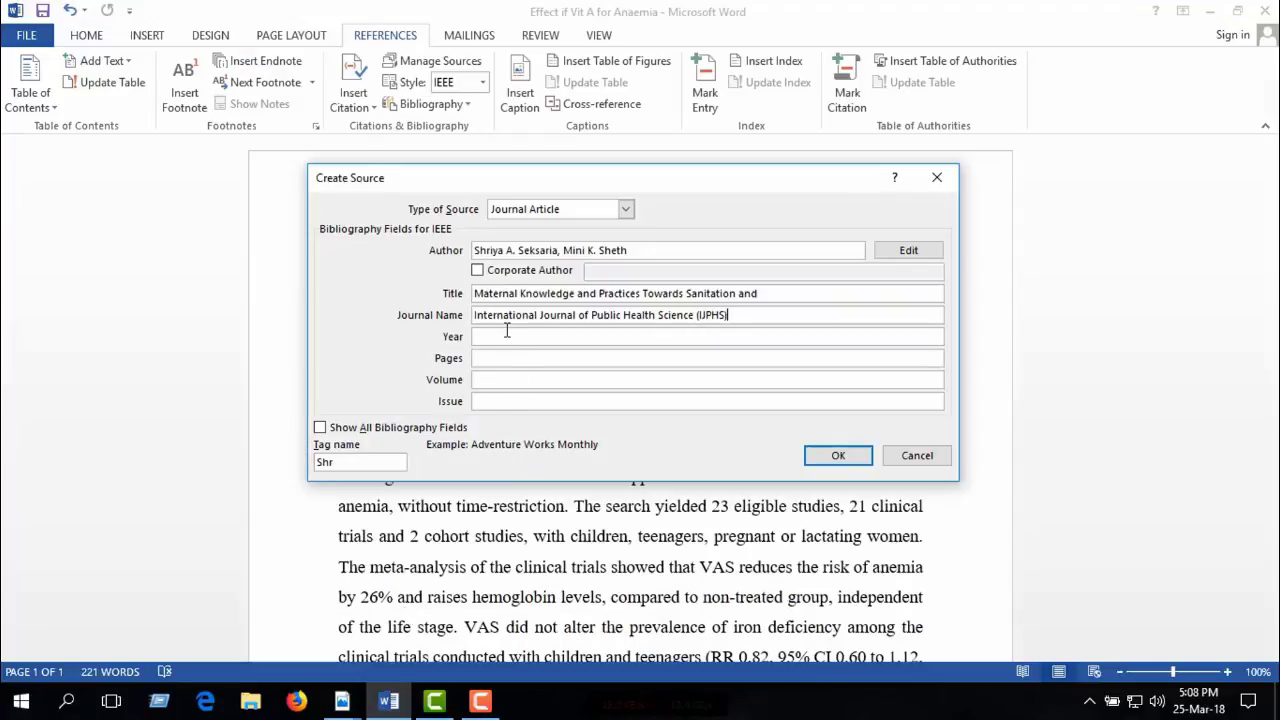
{"action": "left_click", "coordinate": [502, 336]}
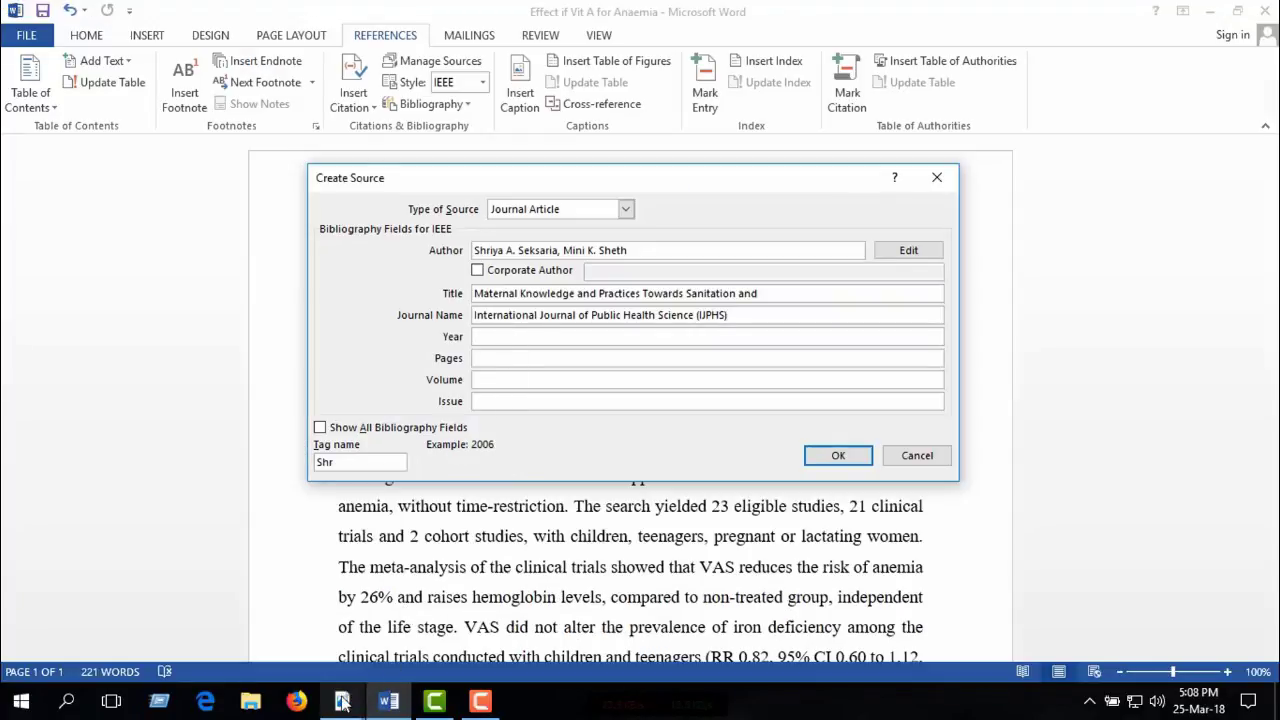
Select the publication year 2014 in the sanitation paper PDF
{"action": "mouse_move", "coordinate": [345, 700]}
{"action": "left_click", "coordinate": [240, 615]}
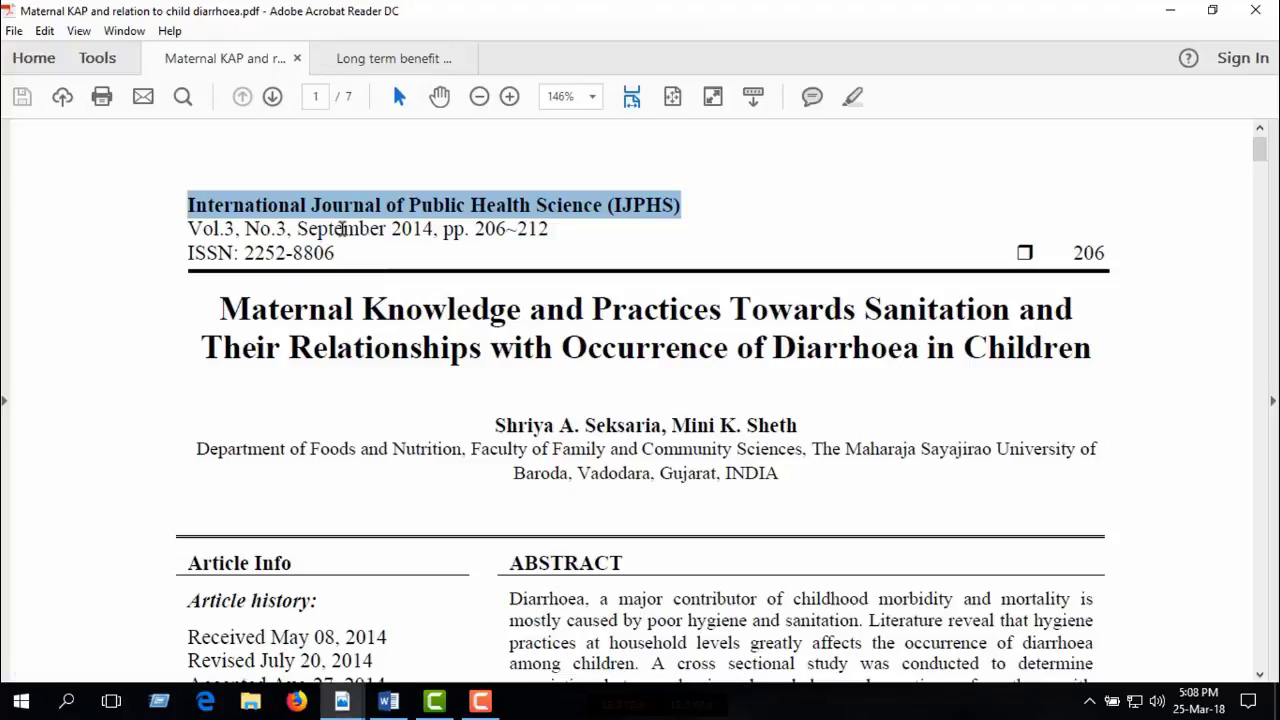
{"action": "left_click_drag", "start_coordinate": [391, 229], "coordinate": [434, 229]}
{"action": "key", "text": "ctrl+c"}
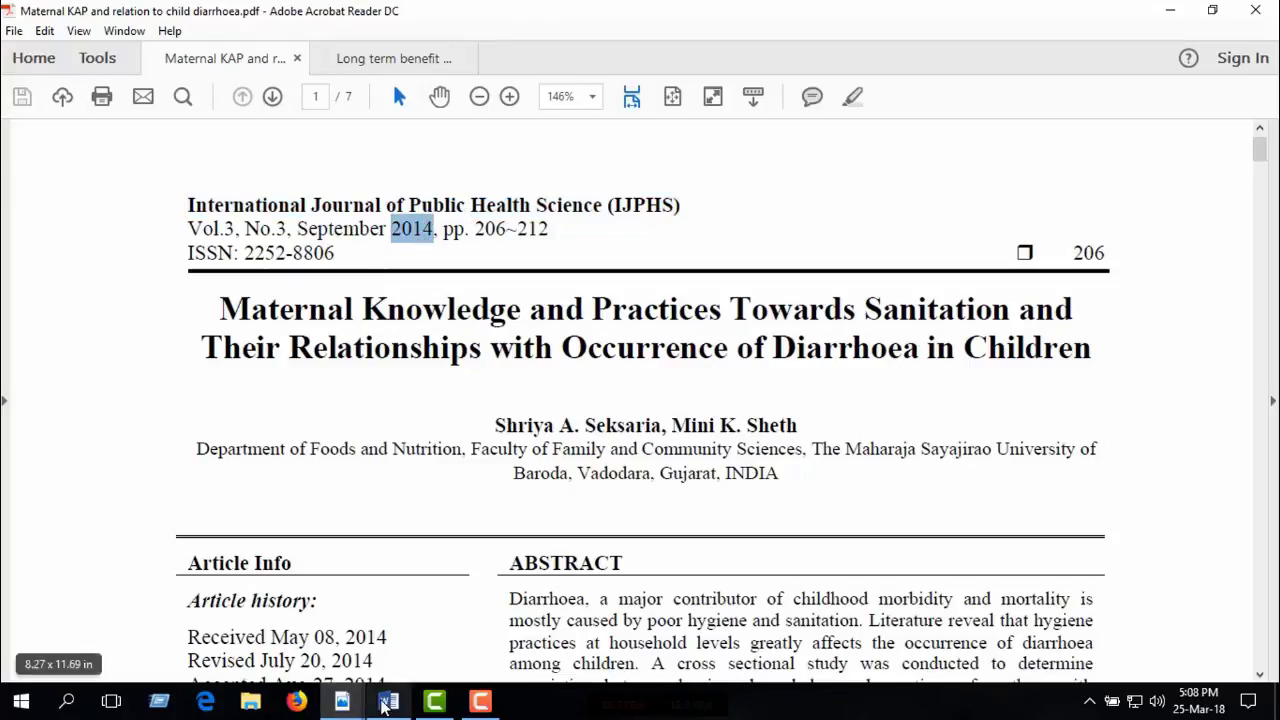
Paste 2014 into the source's Year field
{"action": "mouse_move", "coordinate": [388, 702]}
{"action": "left_click", "coordinate": [388, 635]}
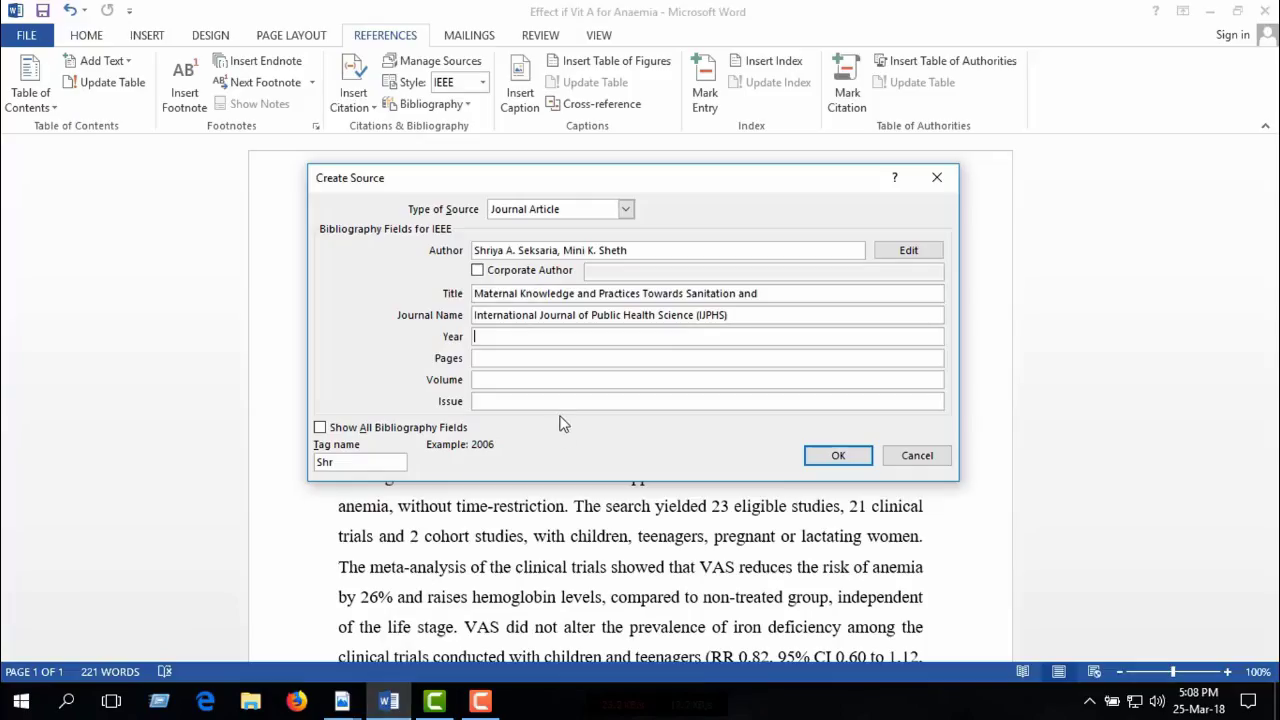
{"action": "key", "text": "ctrl+v"}
Copy the page range 206~212 from the PDF into the Pages field
{"action": "mouse_move", "coordinate": [342, 702]}
{"action": "left_click", "coordinate": [268, 640]}
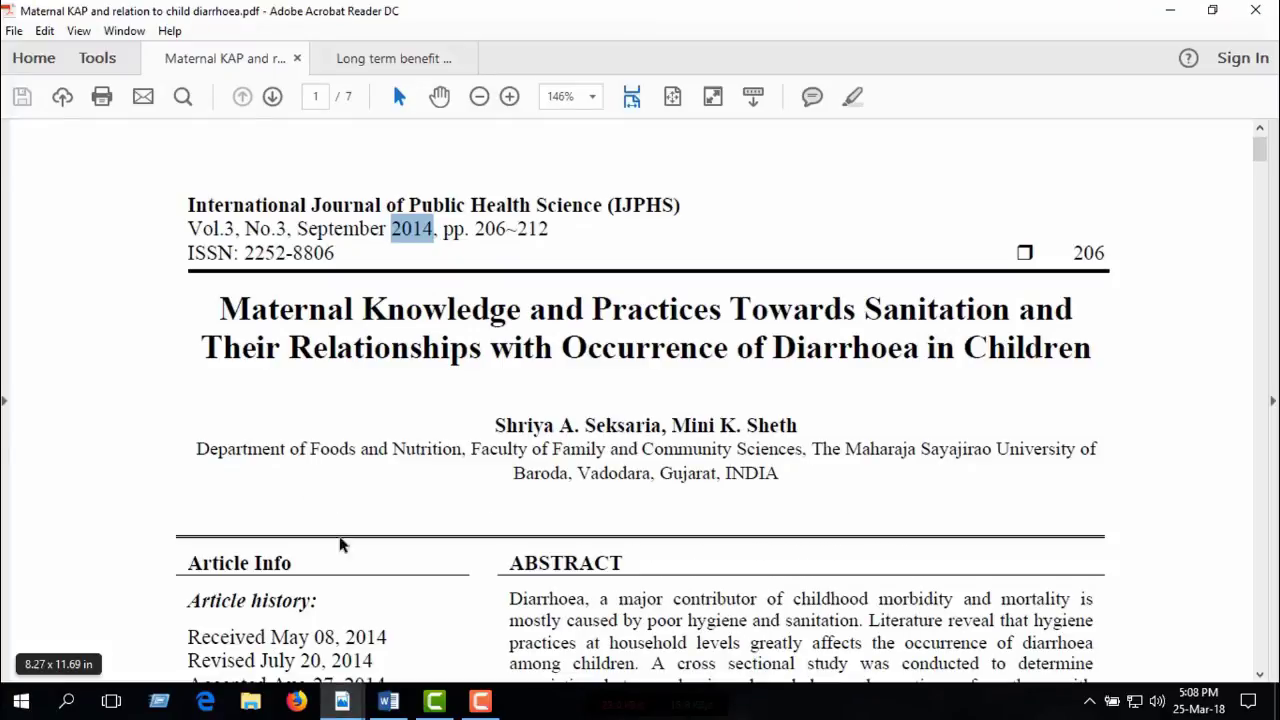
{"action": "left_click", "coordinate": [476, 229]}
{"action": "left_click", "coordinate": [558, 229], "text": "shift"}
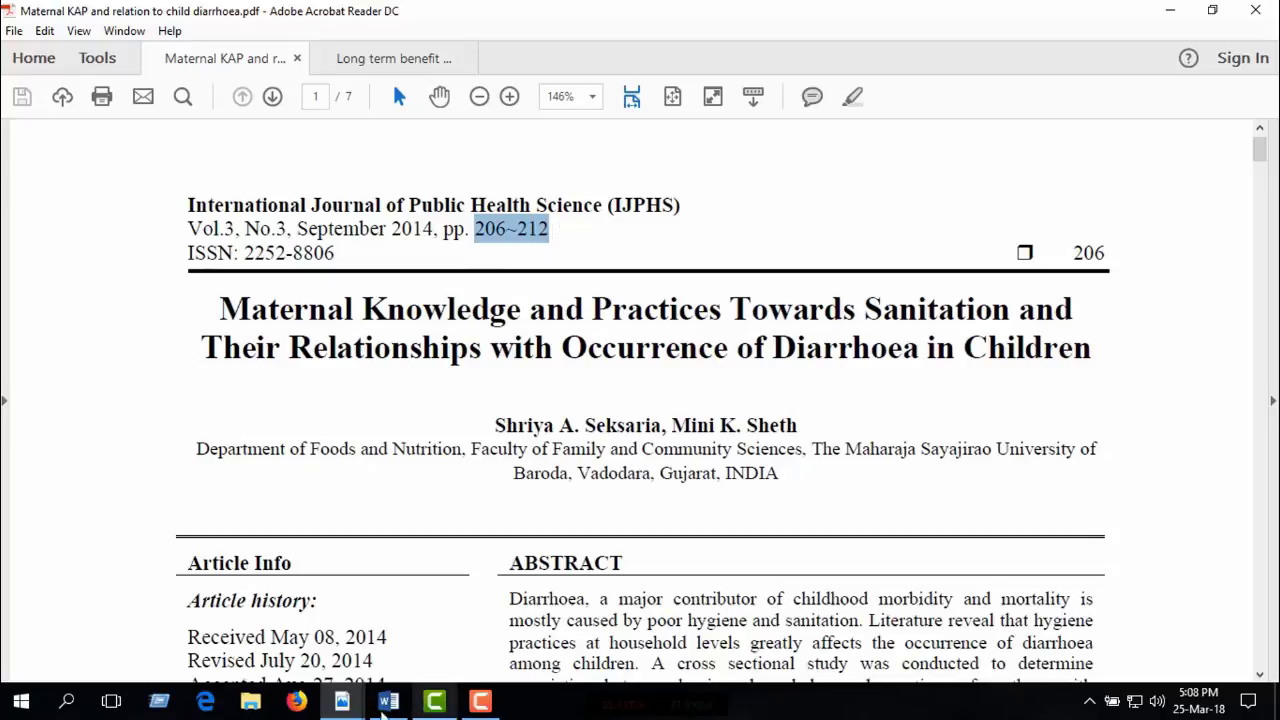
{"action": "left_click", "coordinate": [389, 701]}
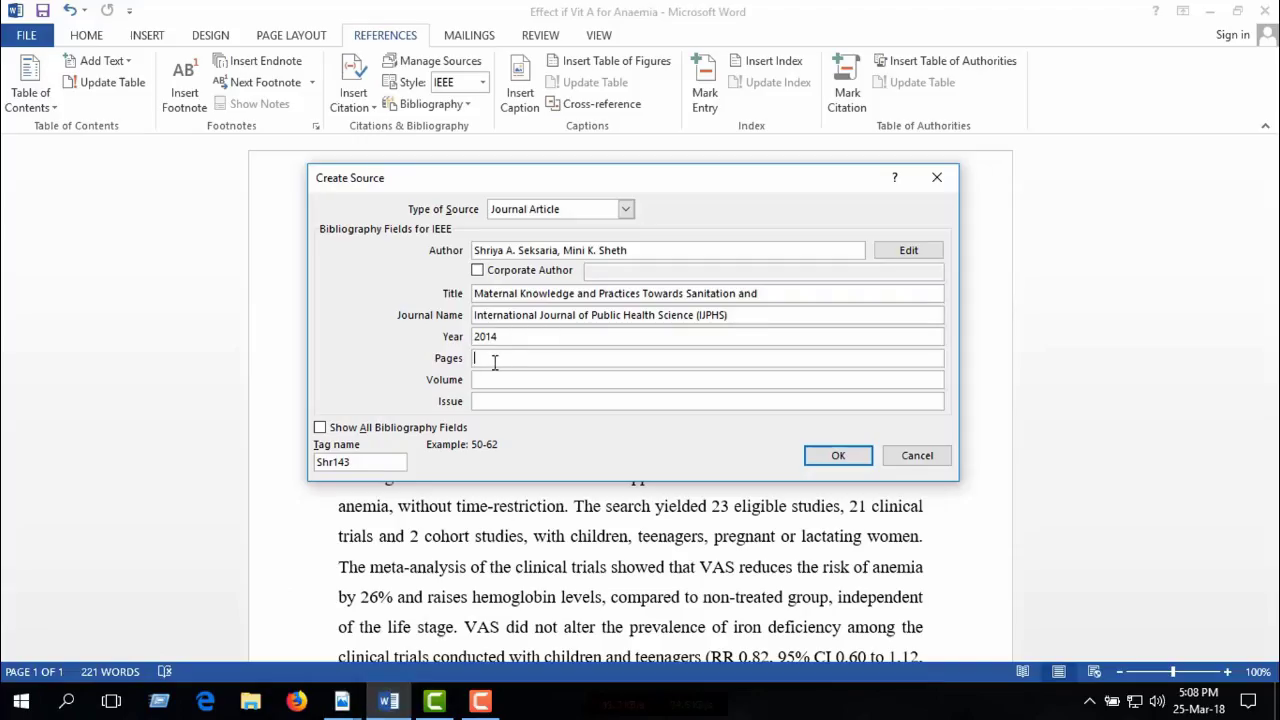
{"action": "type", "text": "206~212"}
Enter 3 in the Issue field so volume and issue both read 3
{"action": "mouse_move", "coordinate": [341, 706]}
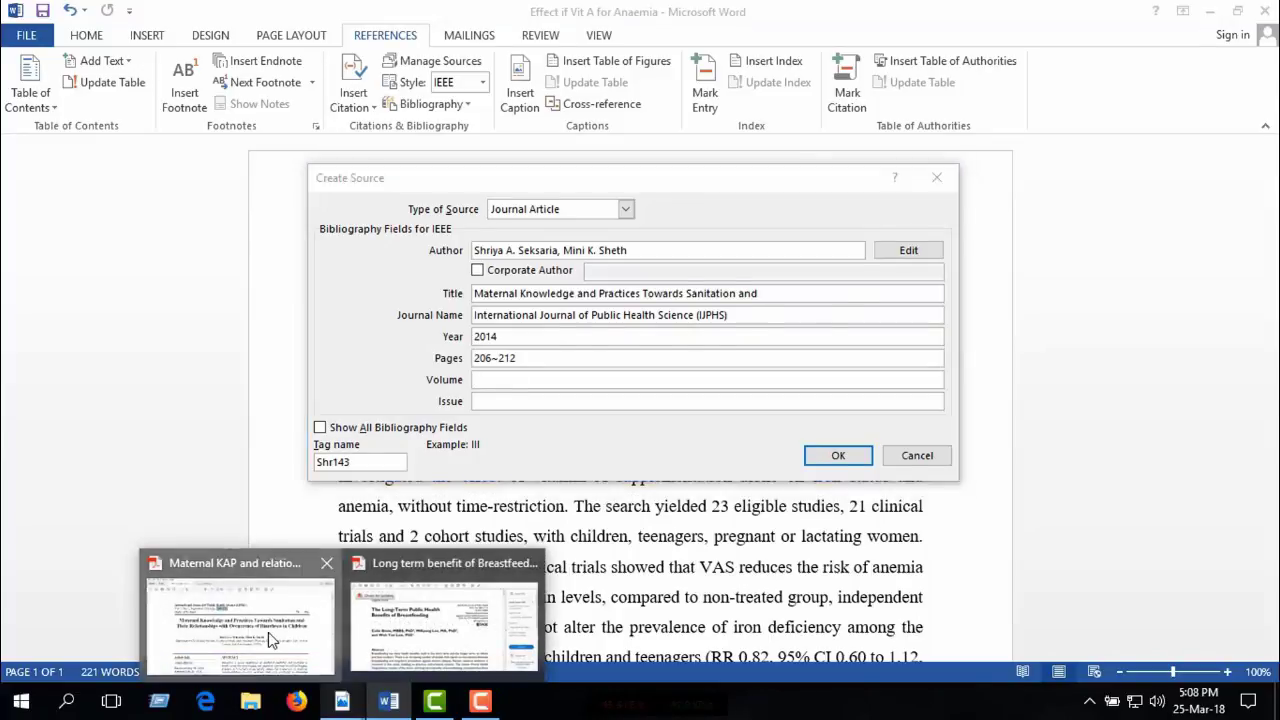
{"action": "left_click", "coordinate": [265, 635]}
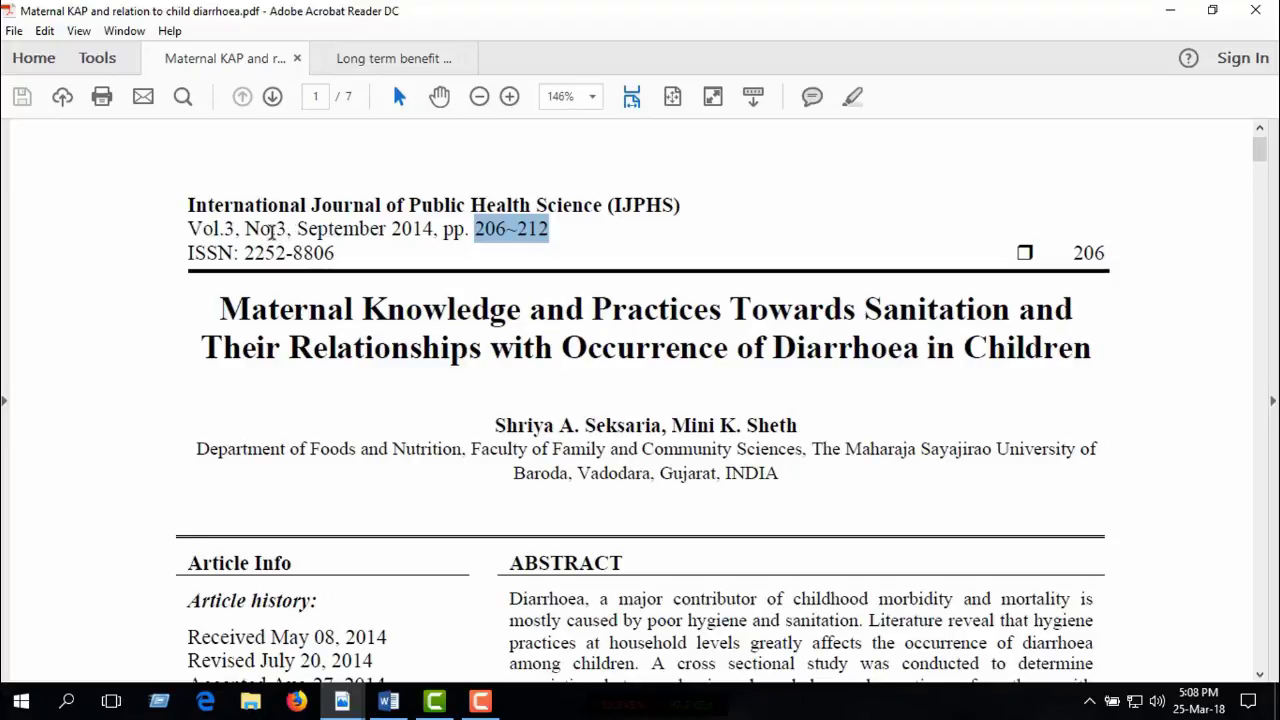
{"action": "left_click", "coordinate": [388, 702]}
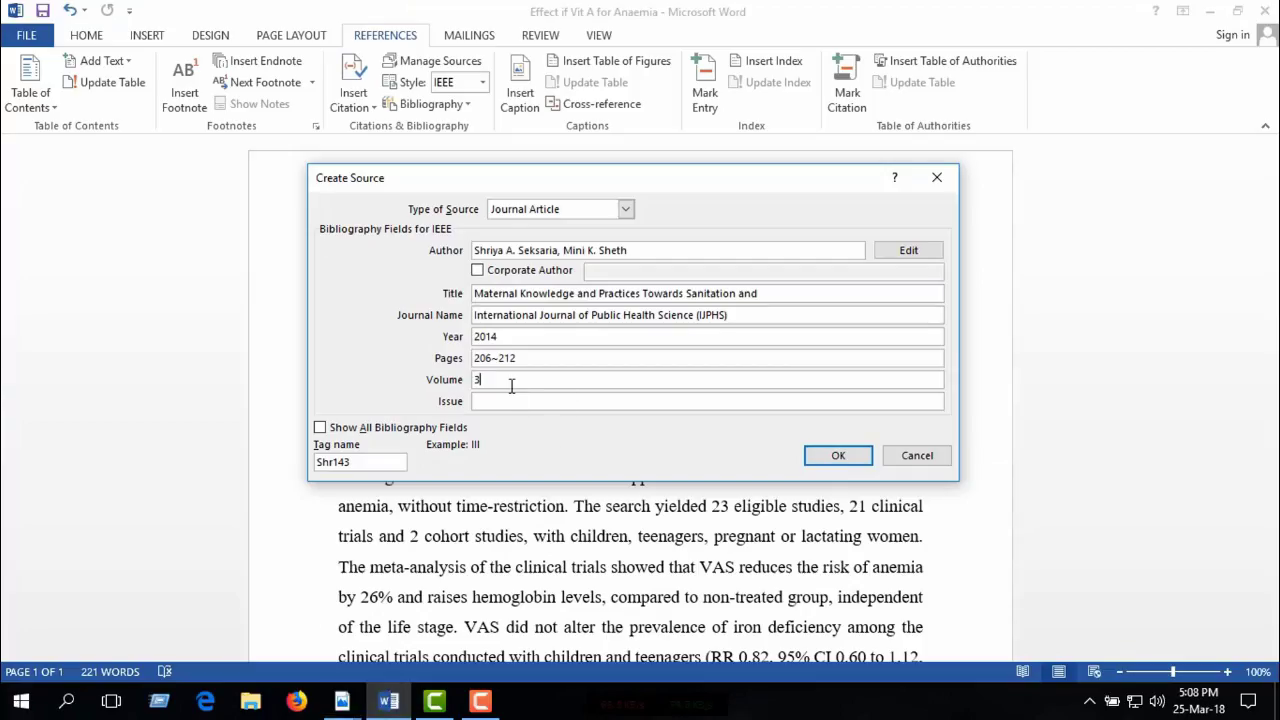
{"action": "left_click", "coordinate": [487, 402]}
{"action": "type", "text": "3"}
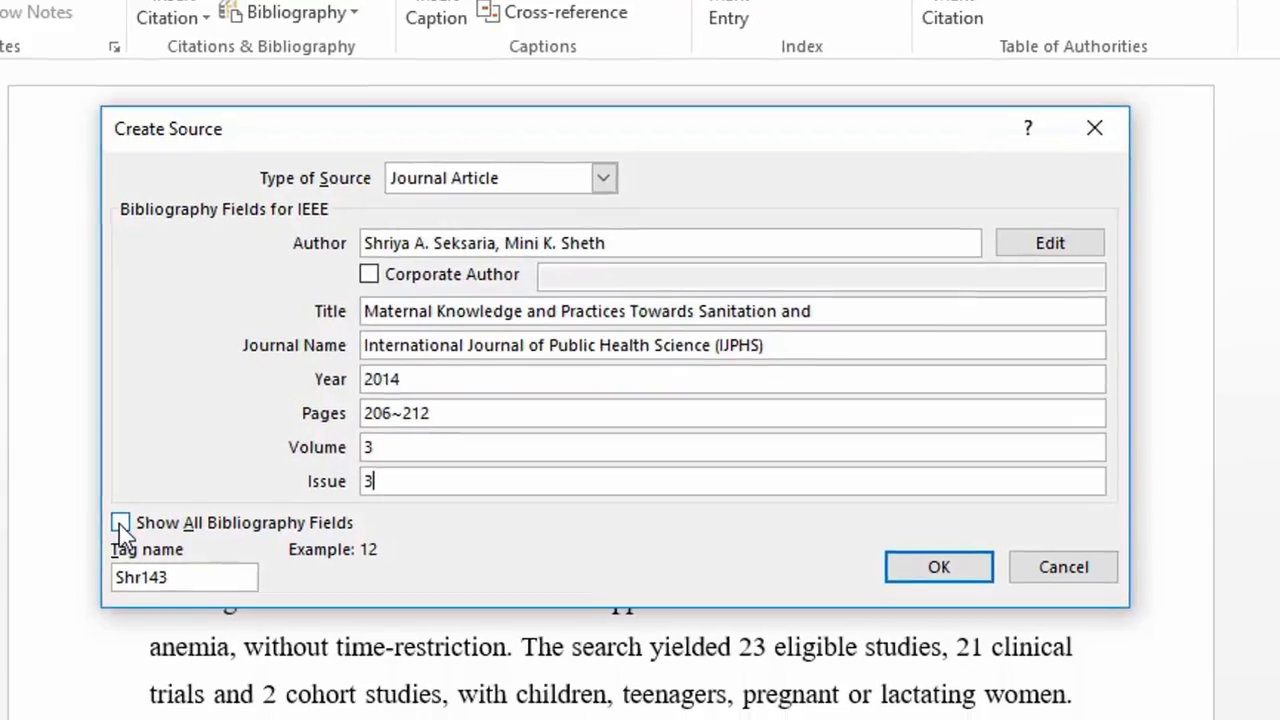
Tick Show All Bibliography Fields and scroll through the expanded list of starred fields
{"action": "left_click", "coordinate": [128, 526]}
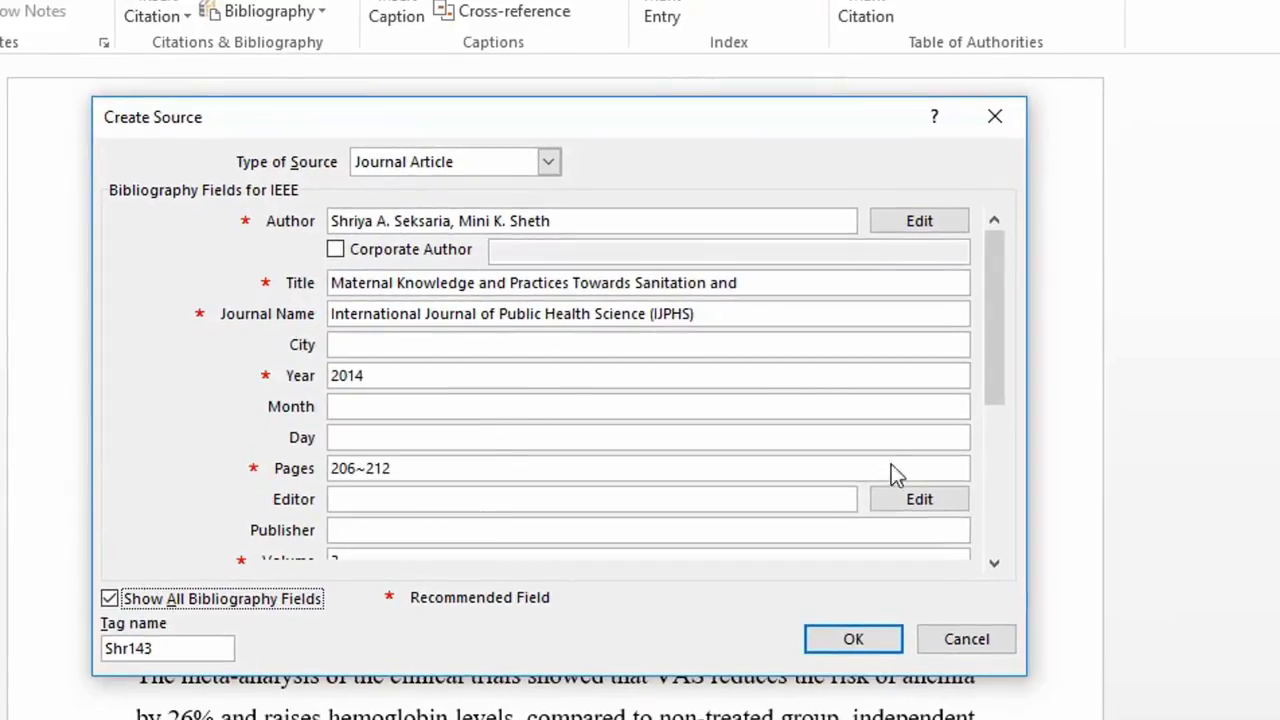
{"action": "mouse_move", "coordinate": [992, 335]}
{"action": "left_mouse_down"}
{"action": "mouse_move", "coordinate": [1006, 537]}
{"action": "mouse_move", "coordinate": [1003, 305]}
{"action": "left_mouse_up"}
{"action": "left_click", "coordinate": [994, 564]}
{"action": "left_click", "coordinate": [995, 566]}
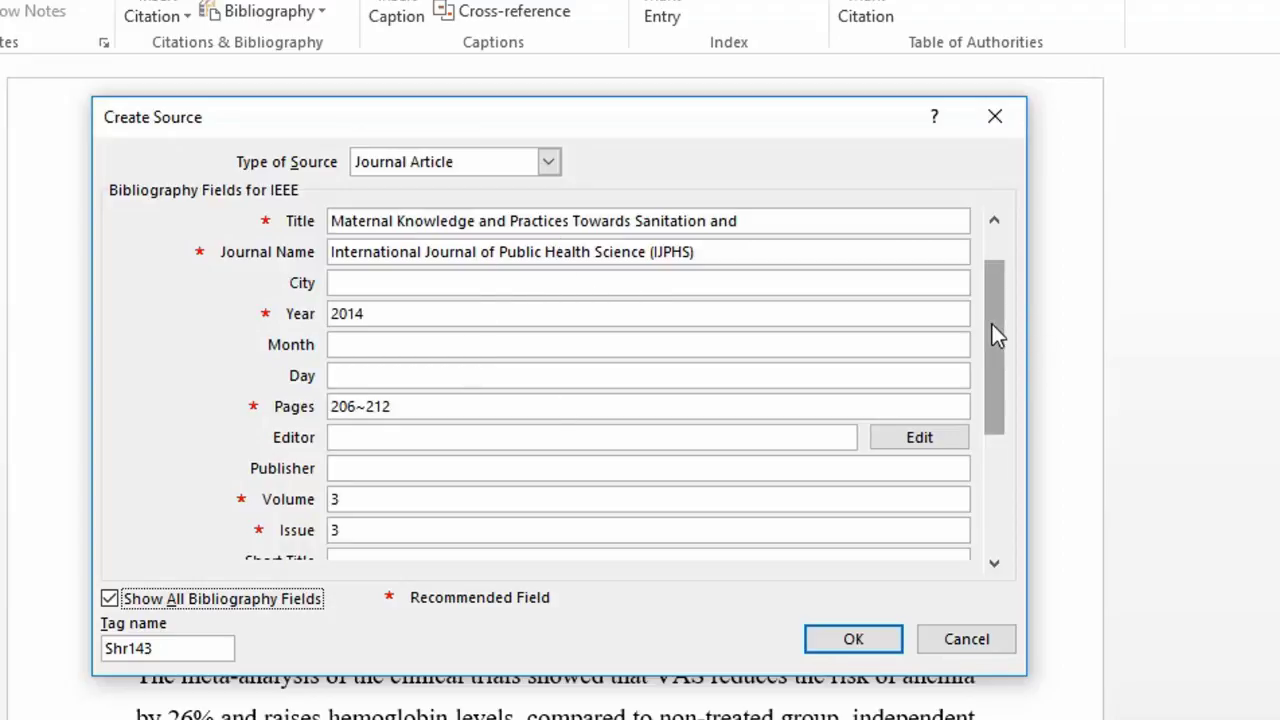
{"action": "left_click_drag", "start_coordinate": [992, 324], "coordinate": [1004, 445]}
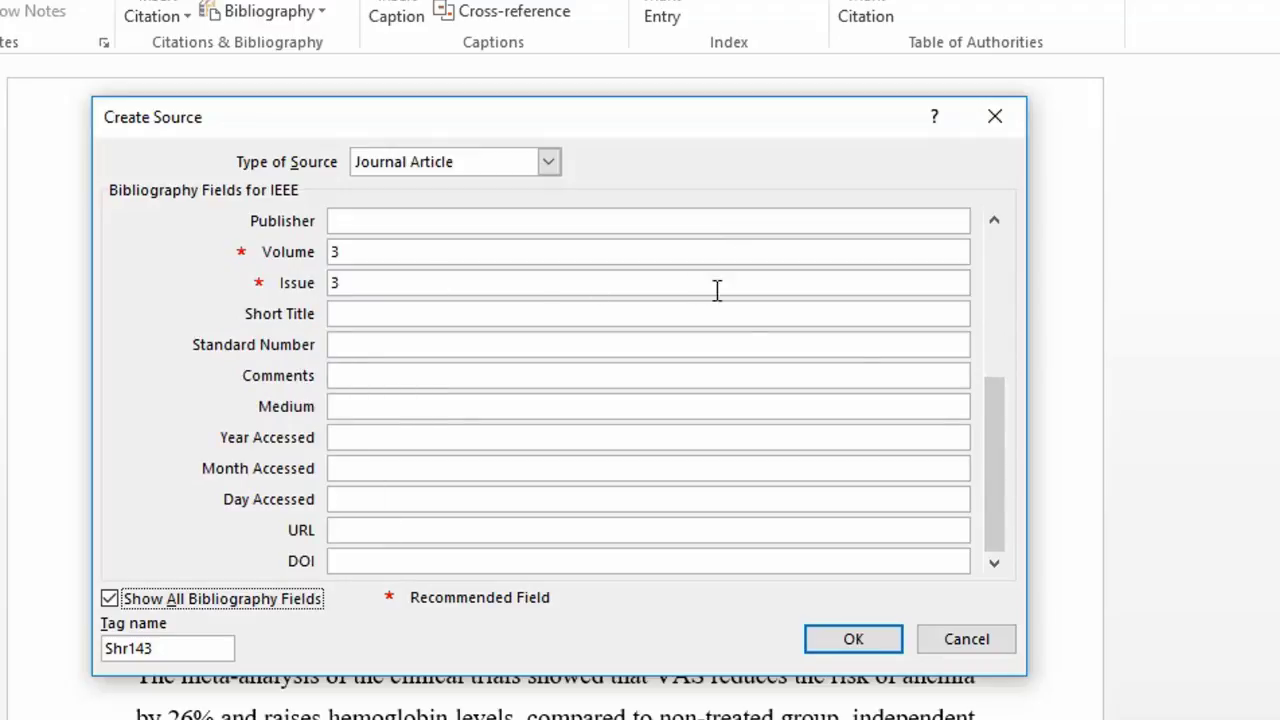
{"action": "left_click_drag", "start_coordinate": [994, 437], "coordinate": [994, 277]}
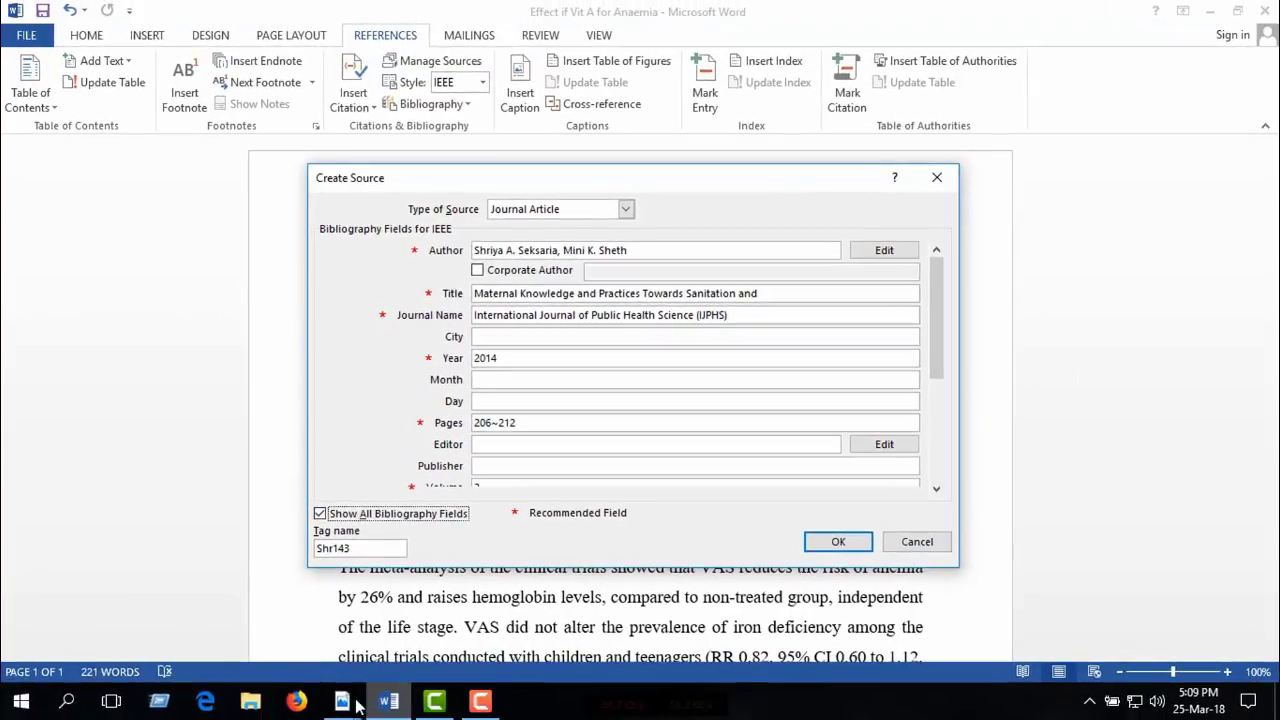
{"action": "mouse_move", "coordinate": [341, 701]}
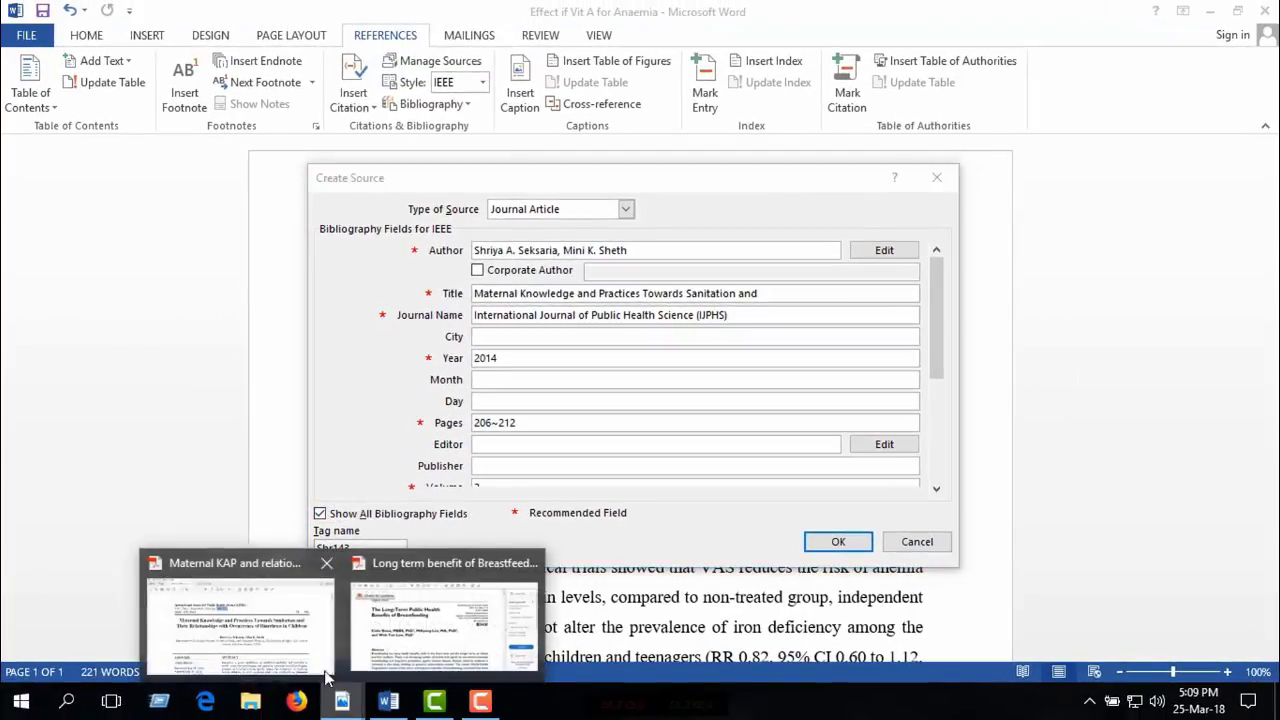
{"action": "left_click", "coordinate": [243, 665]}
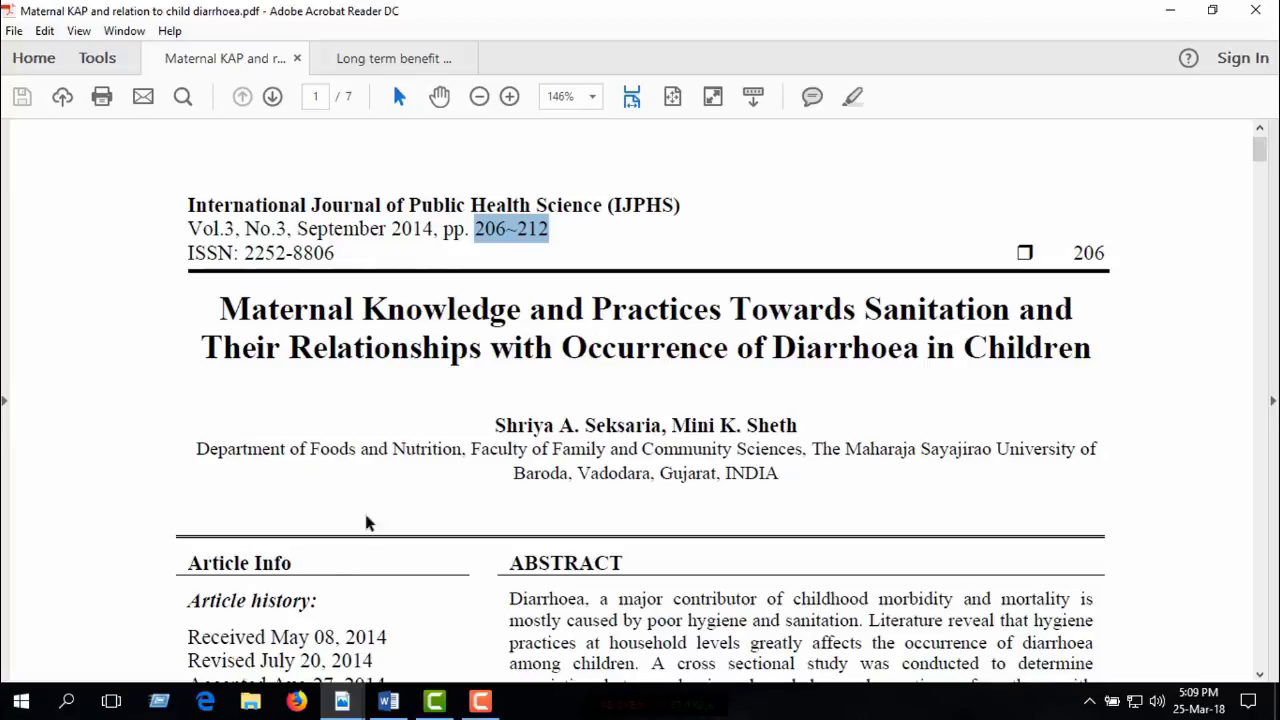
{"action": "scroll", "coordinate": [544, 405], "scroll_direction": "down", "scroll_amount": 3}
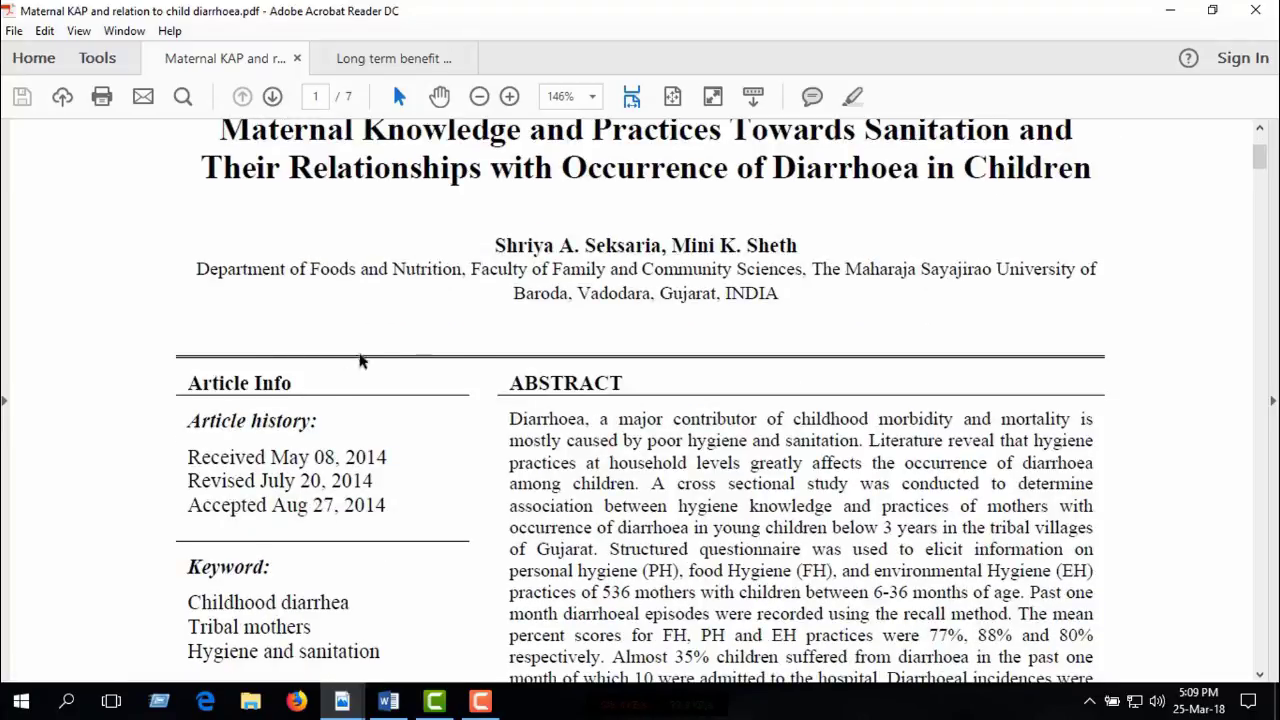
{"action": "scroll", "coordinate": [420, 471], "scroll_direction": "down", "scroll_amount": 5}
{"action": "scroll", "coordinate": [433, 480], "scroll_direction": "up", "scroll_amount": 5}
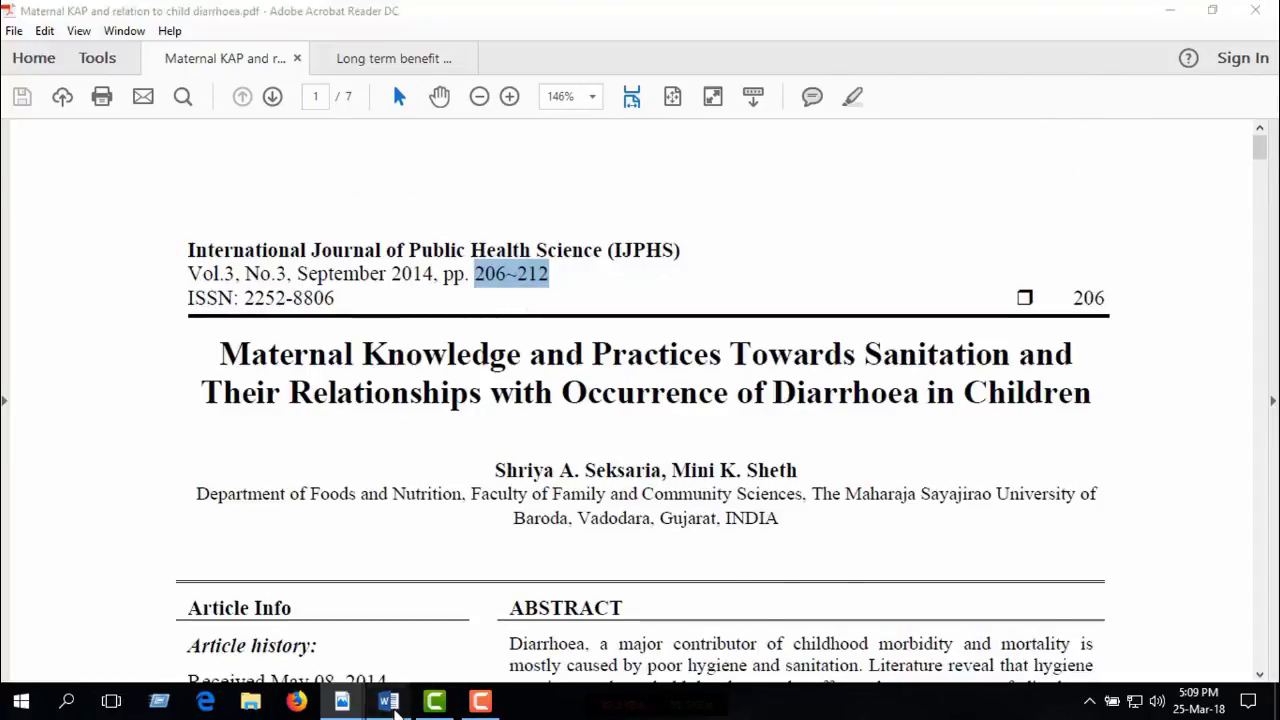
{"action": "left_click", "coordinate": [388, 701]}
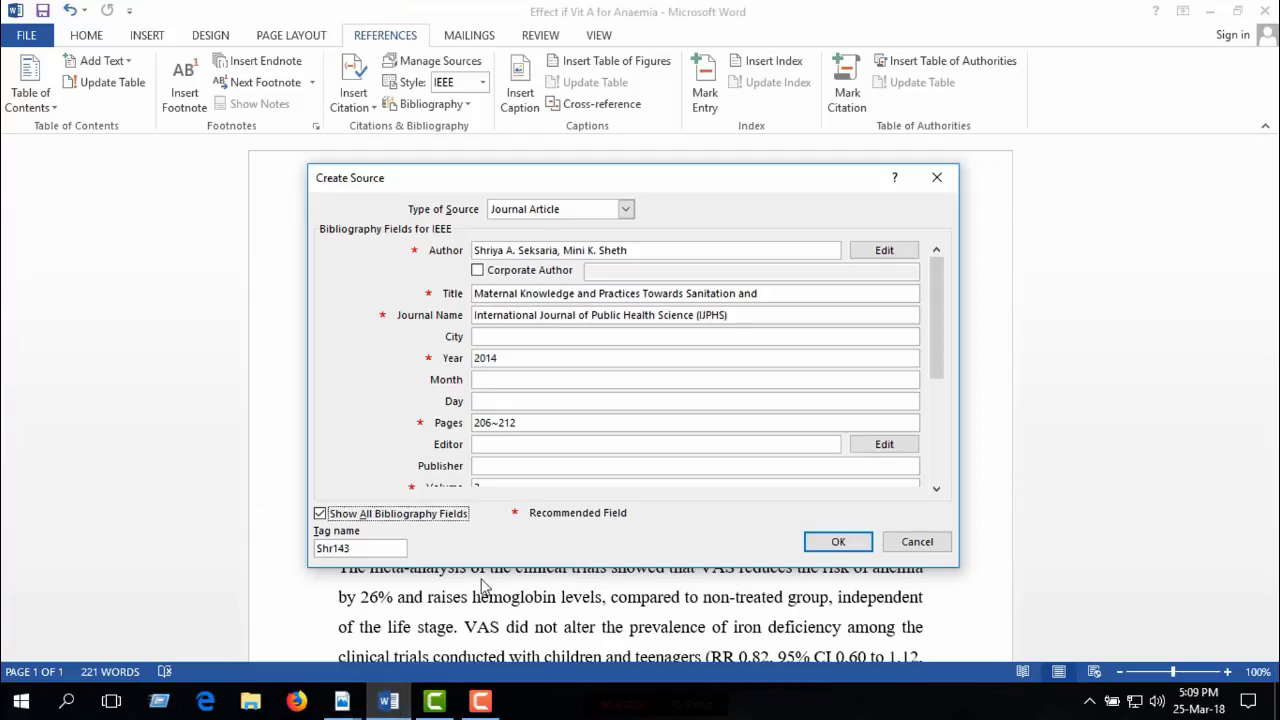
Save the source to insert citation [1], then place the cursor after 'time-restriction.'
{"action": "left_click", "coordinate": [837, 543]}
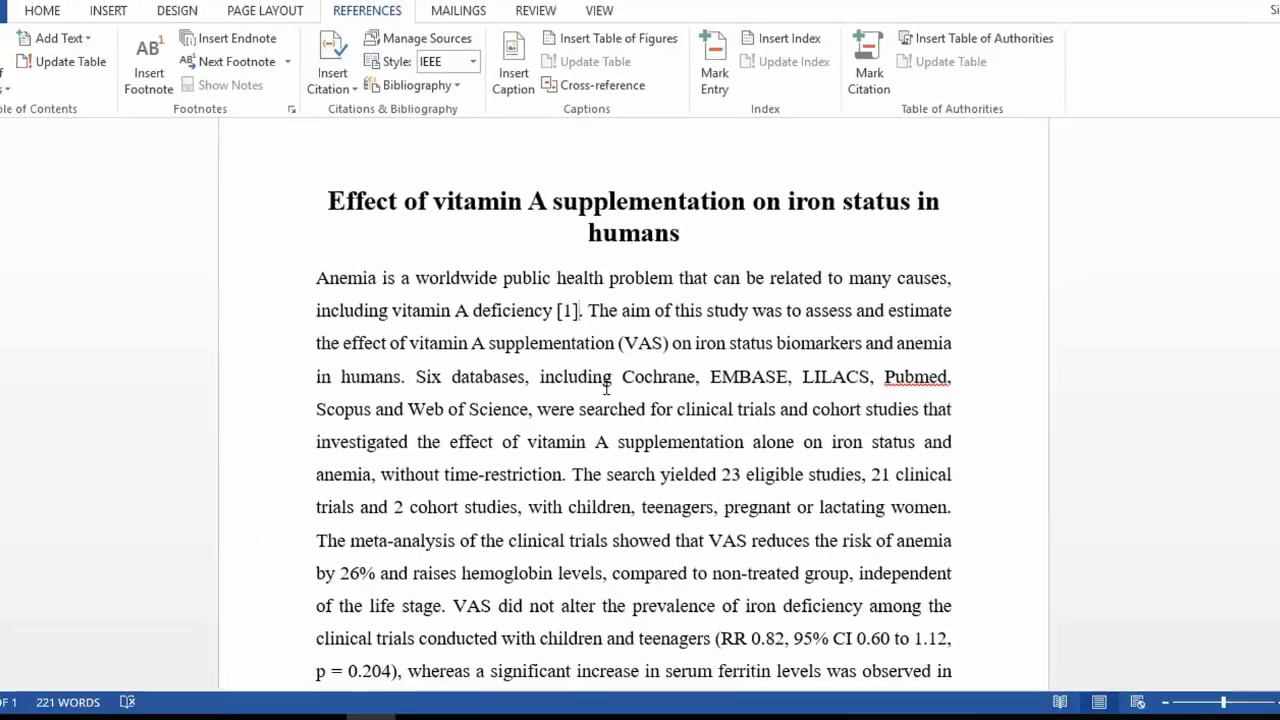
{"action": "scroll", "coordinate": [576, 430], "scroll_direction": "down", "scroll_amount": 3}
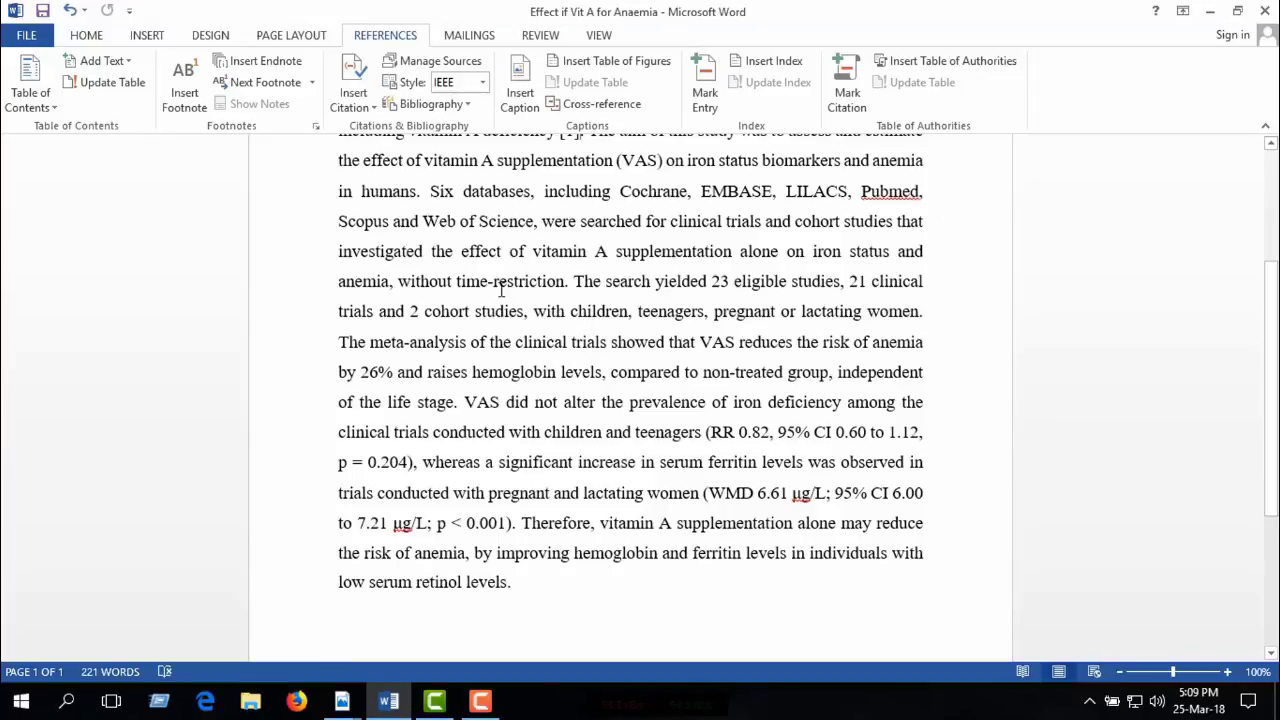
{"action": "scroll", "coordinate": [567, 371], "scroll_direction": "up", "scroll_amount": 2}
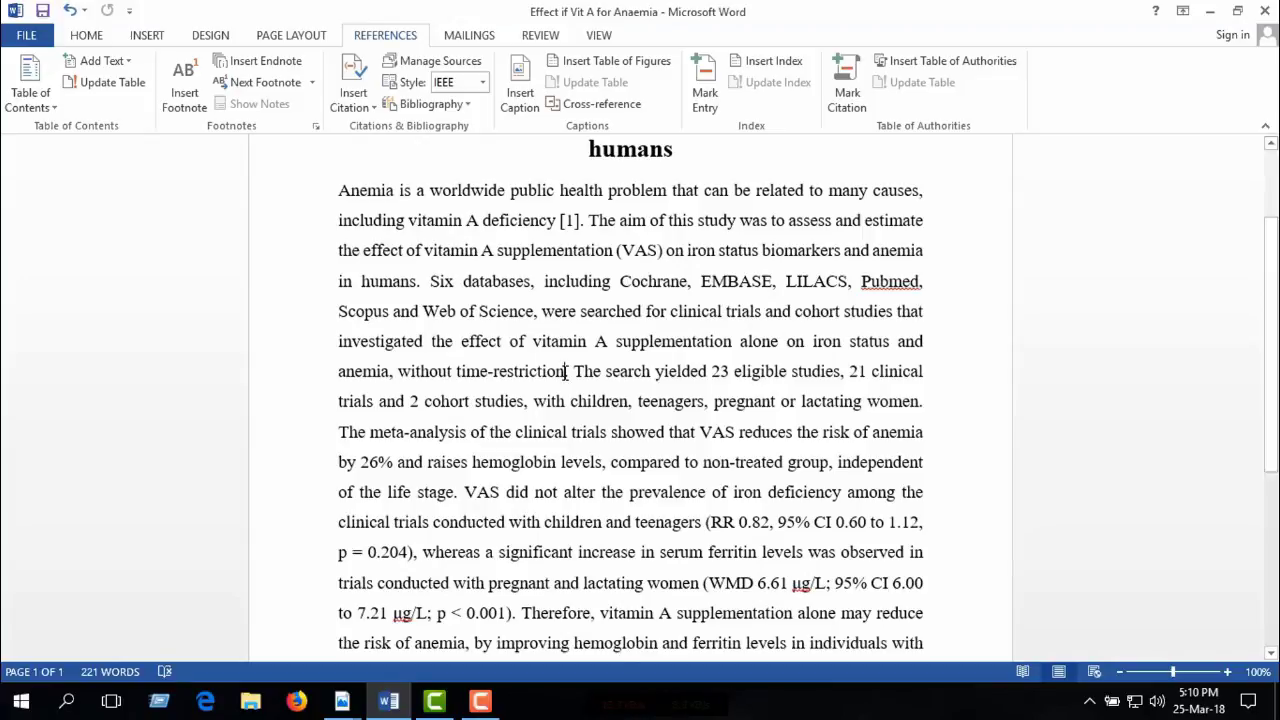
{"action": "left_click_drag", "start_coordinate": [567, 371], "coordinate": [369, 303]}
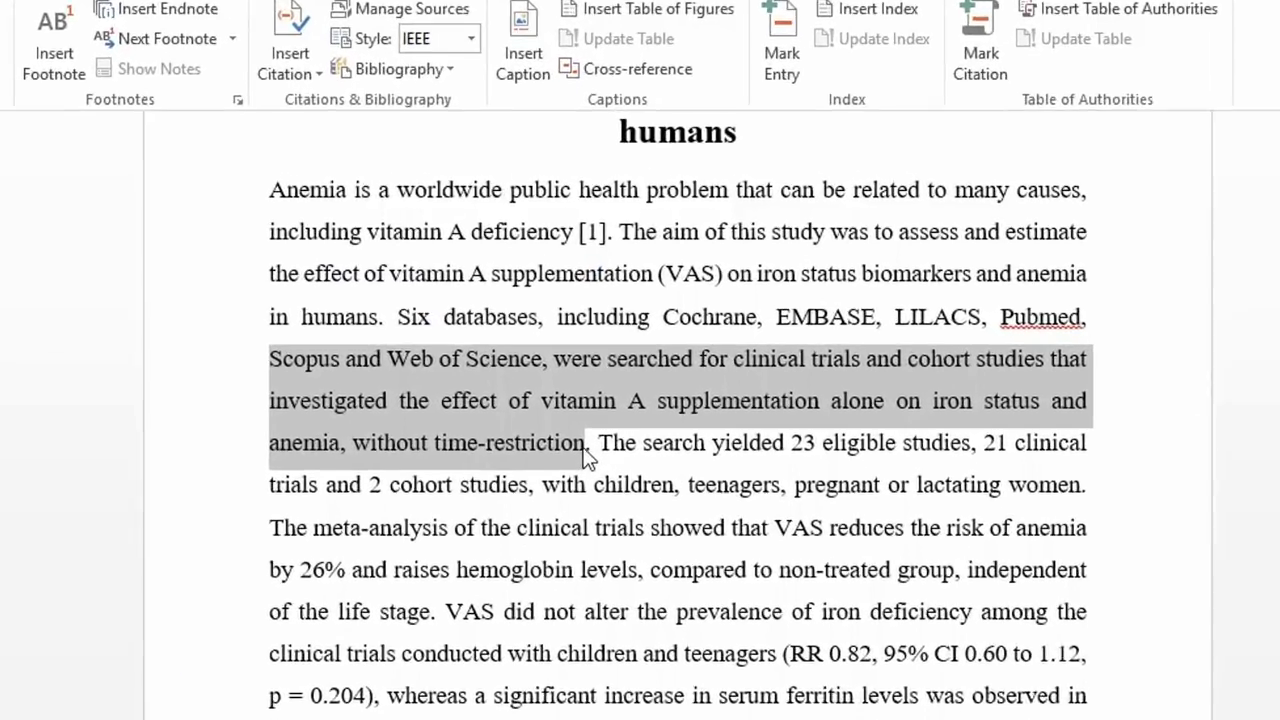
{"action": "left_click", "coordinate": [586, 455]}
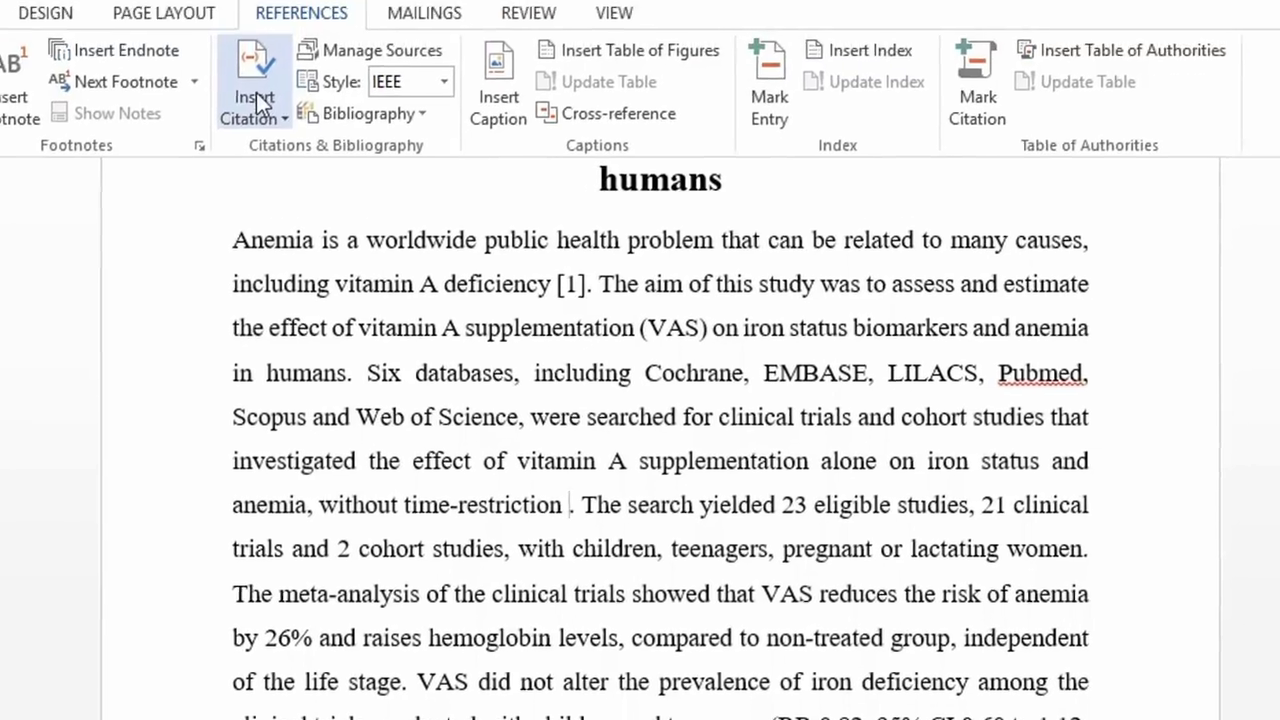
Start another new Journal Article source from Insert Citation > Add New Source
{"action": "left_click", "coordinate": [237, 132]}
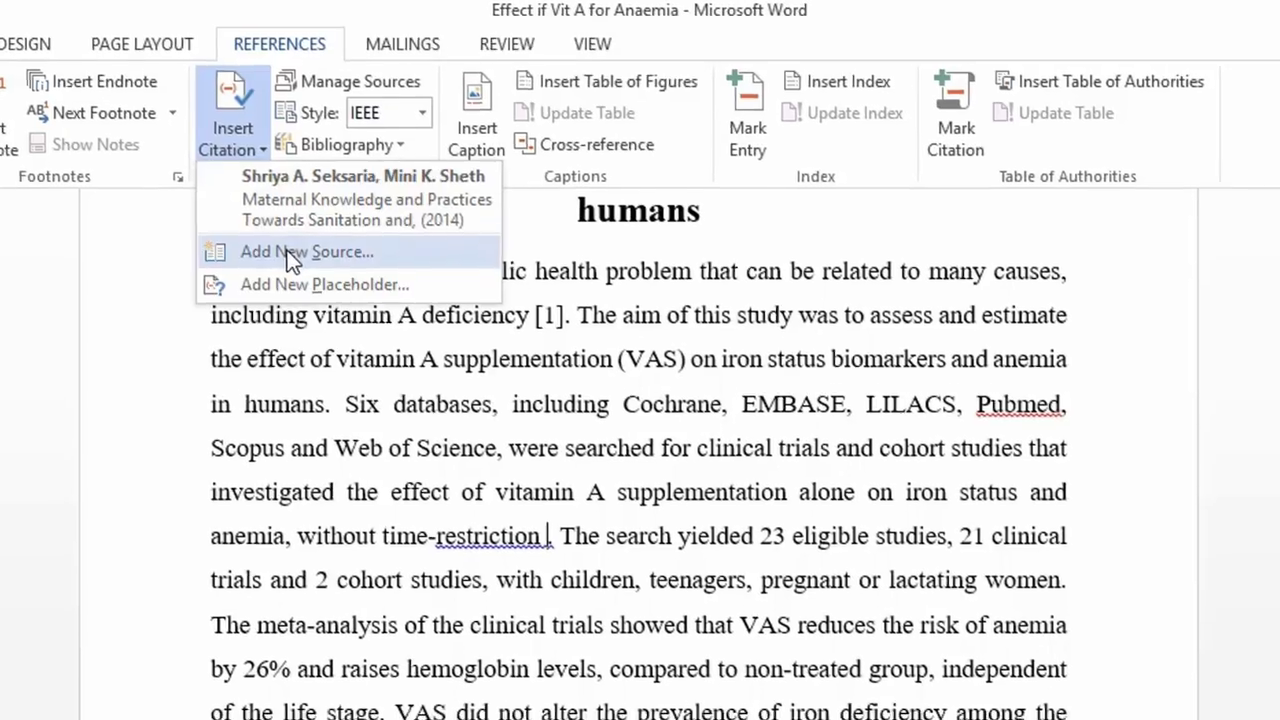
{"action": "left_click", "coordinate": [289, 259]}
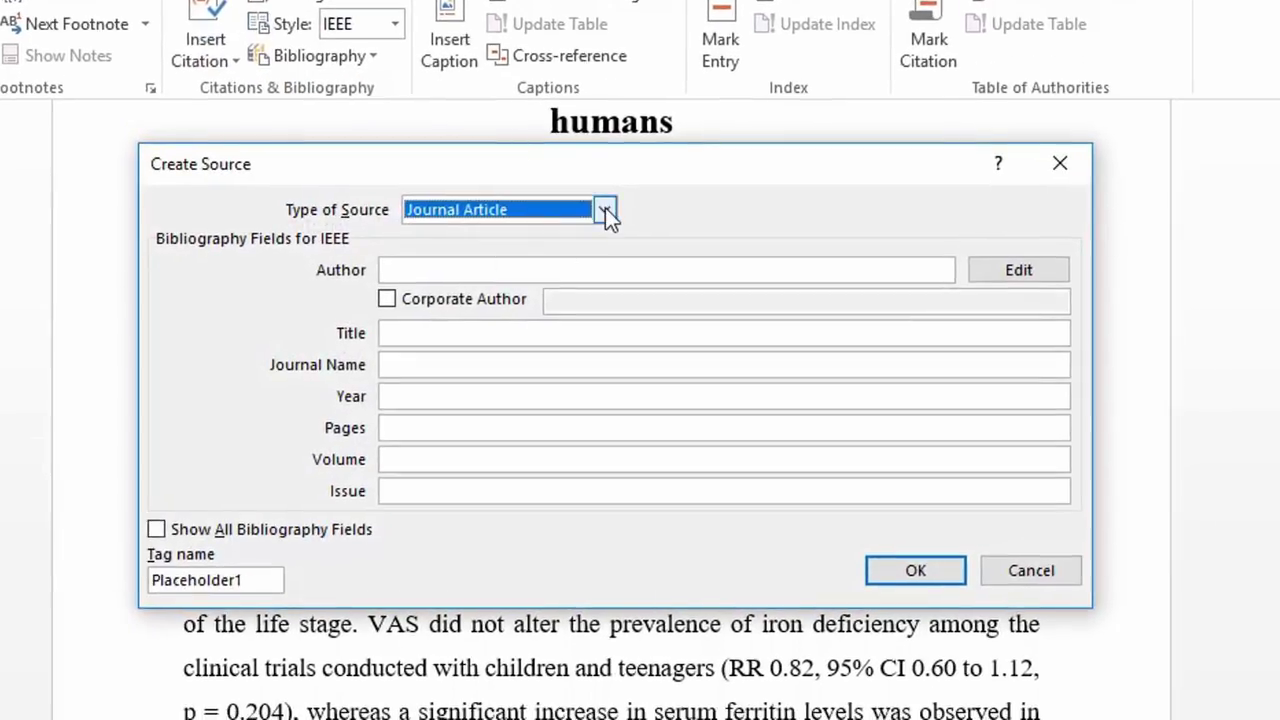
{"action": "left_click", "coordinate": [605, 209]}
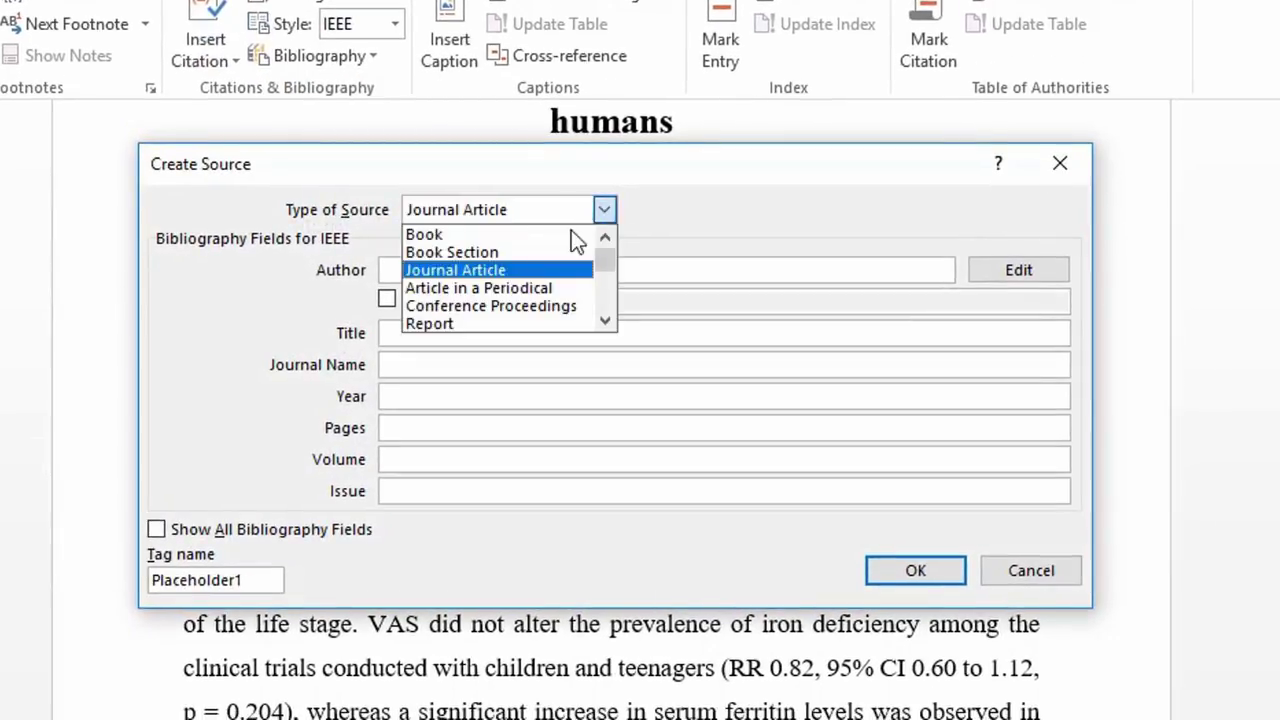
{"action": "left_click", "coordinate": [468, 270]}
Copy the breastfeeding article's authors into Author and delete the stray 2 after PhD
{"action": "left_click", "coordinate": [470, 670]}
{"action": "left_click_drag", "start_coordinate": [141, 395], "coordinate": [430, 440]}
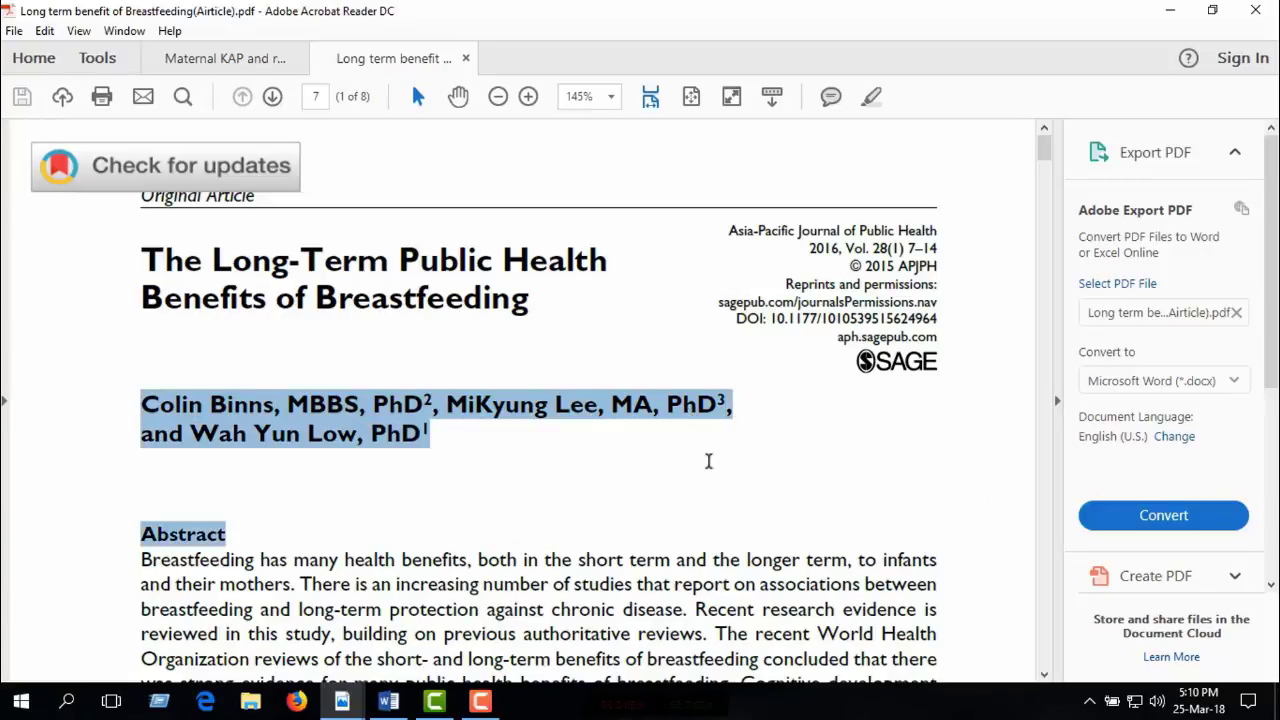
{"action": "key", "text": "ctrl+c"}
{"action": "left_click", "coordinate": [388, 701]}
{"action": "left_click", "coordinate": [726, 250]}
{"action": "key", "text": "ctrl+v"}
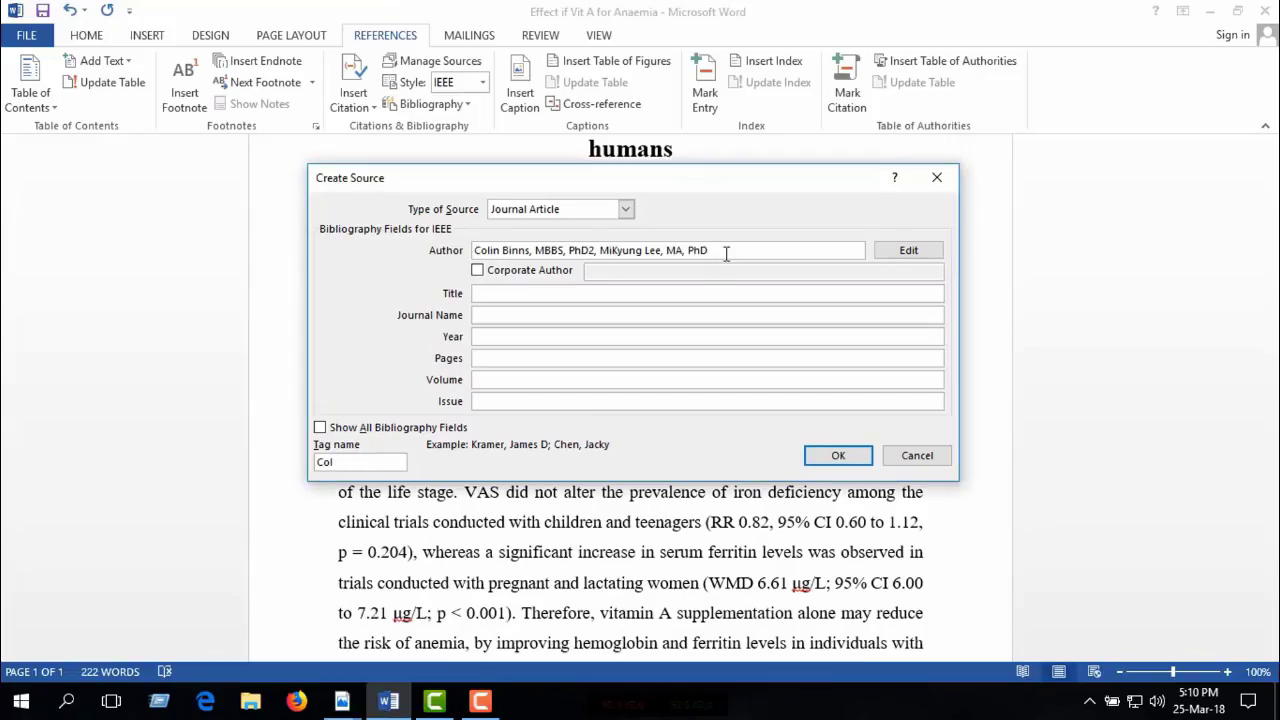
{"action": "left_click", "coordinate": [592, 255]}
{"action": "key", "text": "BackSpace"}
Copy the article title from the PDF into the Title field
{"action": "left_click", "coordinate": [450, 620]}
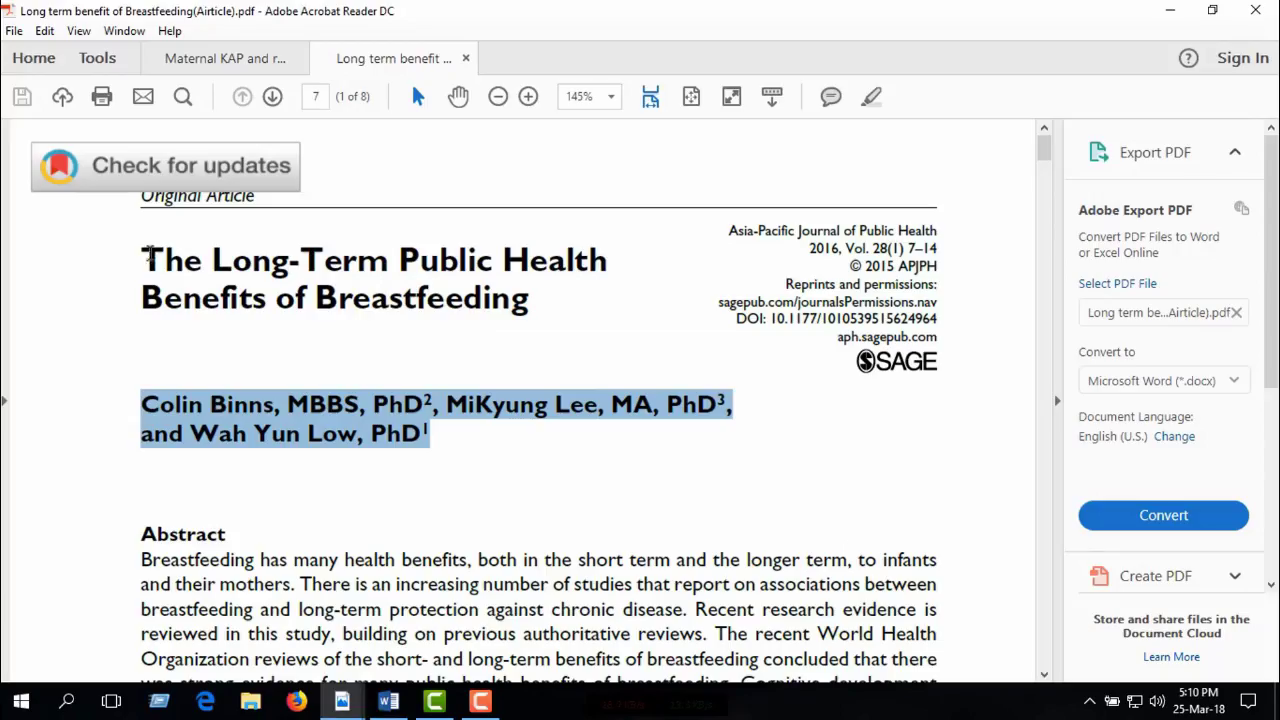
{"action": "left_click_drag", "start_coordinate": [145, 258], "coordinate": [530, 305]}
{"action": "key", "text": "ctrl+c"}
{"action": "left_click", "coordinate": [414, 634]}
{"action": "left_click", "coordinate": [500, 294]}
{"action": "key", "text": "ctrl+v"}
{"action": "left_click", "coordinate": [501, 317]}
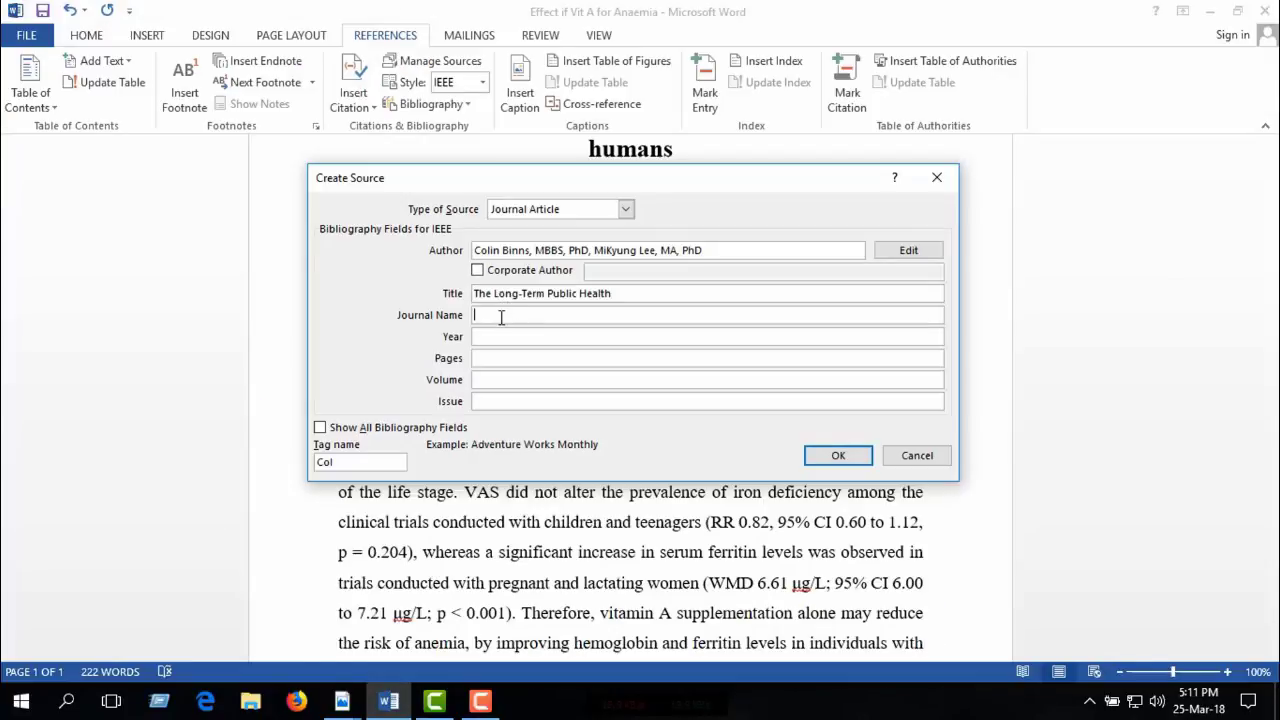
Fill Journal Name with 'Asia-Pacific Journal of Public Health' copied from the PDF
{"action": "mouse_move", "coordinate": [342, 701]}
{"action": "left_click", "coordinate": [440, 620]}
{"action": "left_click_drag", "start_coordinate": [716, 231], "coordinate": [930, 230]}
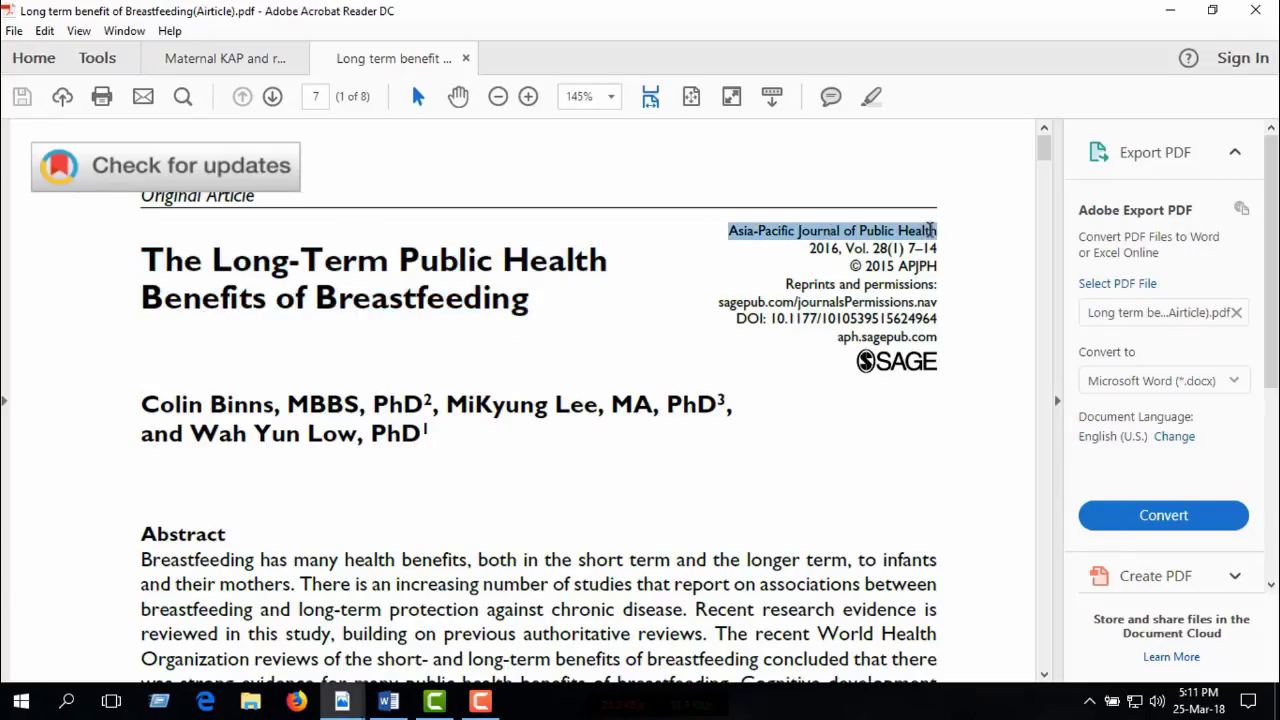
{"action": "key", "text": "ctrl+c"}
{"action": "left_click", "coordinate": [388, 701]}
{"action": "key", "text": "ctrl+v"}
Set the Year to 2016, copied from the PDF without its trailing comma
{"action": "left_click", "coordinate": [342, 701]}
{"action": "left_click_drag", "start_coordinate": [843, 248], "coordinate": [803, 257]}
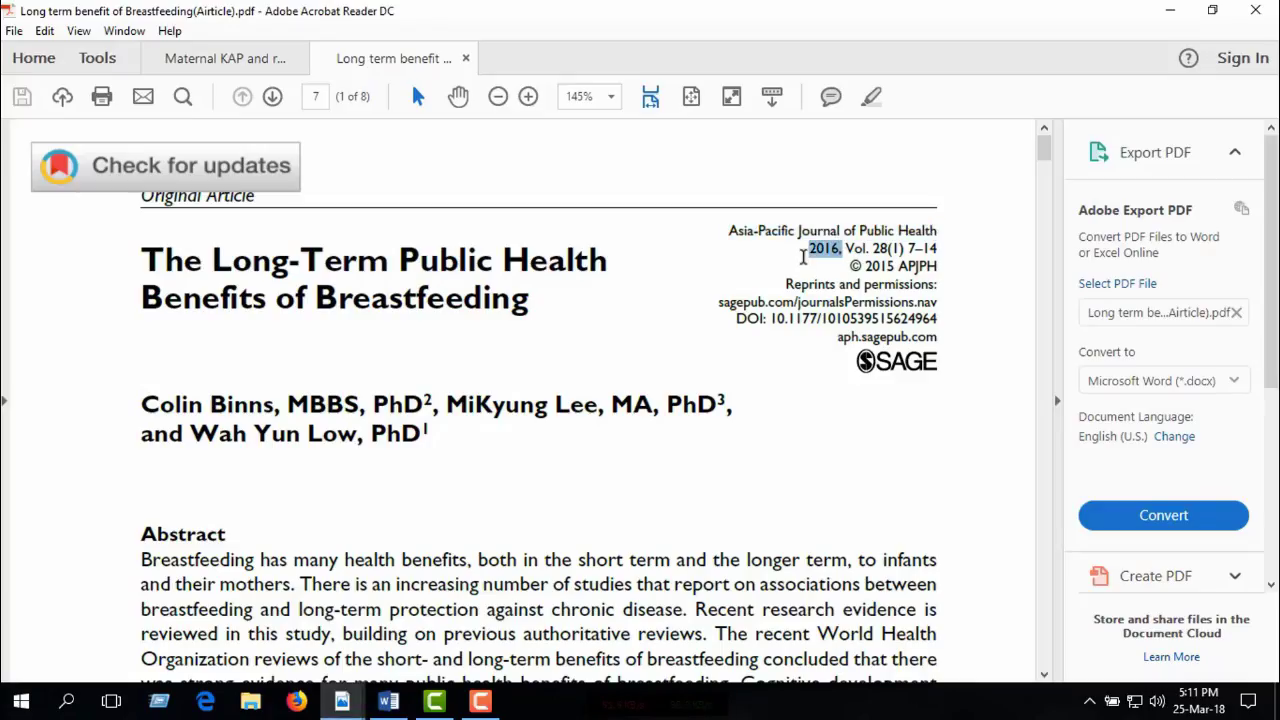
{"action": "key", "text": "ctrl+c"}
{"action": "left_click", "coordinate": [388, 701]}
{"action": "left_click", "coordinate": [554, 336]}
{"action": "key", "text": "ctrl+v"}
{"action": "key", "text": "BackSpace"}
Copy the page range 7–14 from the PDF into the Pages field
{"action": "left_click", "coordinate": [342, 701]}
{"action": "left_click_drag", "start_coordinate": [908, 248], "coordinate": [971, 251]}
{"action": "key", "text": "ctrl+c"}
{"action": "mouse_move", "coordinate": [388, 701]}
{"action": "left_click", "coordinate": [405, 620]}
{"action": "left_click", "coordinate": [494, 358]}
{"action": "key", "text": "ctrl+v"}
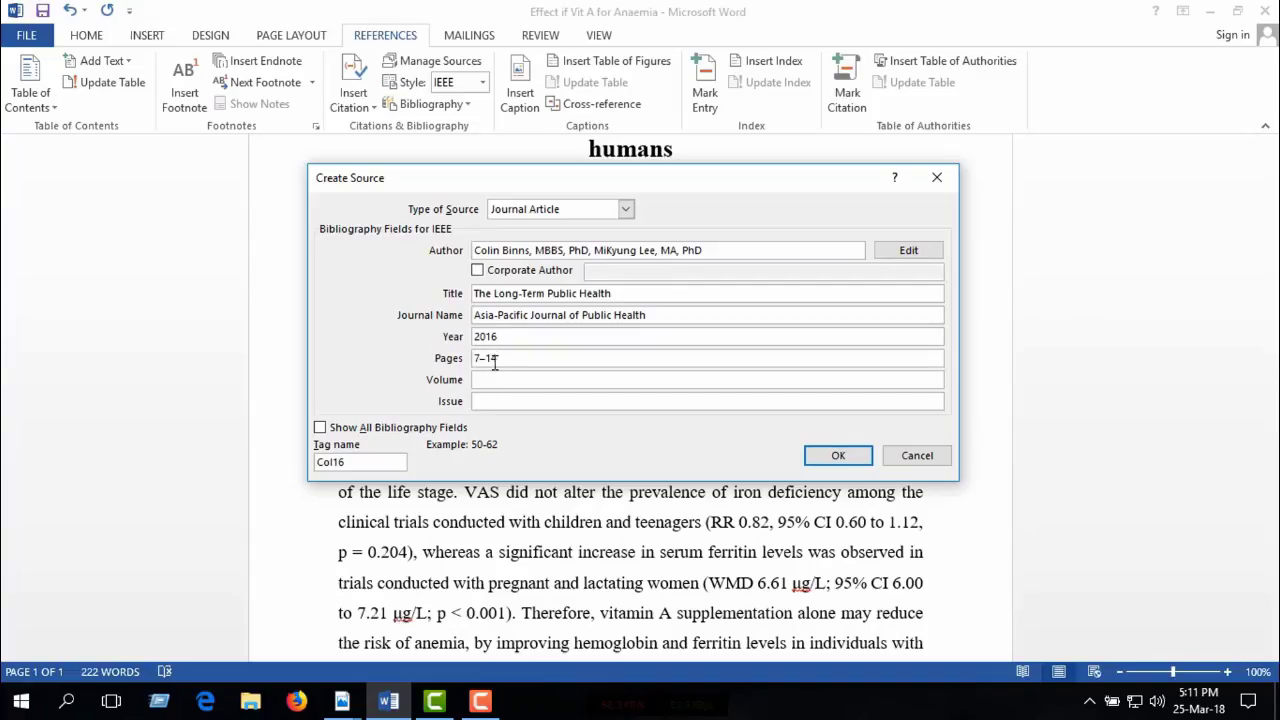
Enter volume 28 and save the source, inserting citation [2]
{"action": "mouse_move", "coordinate": [342, 701]}
{"action": "left_click", "coordinate": [430, 650]}
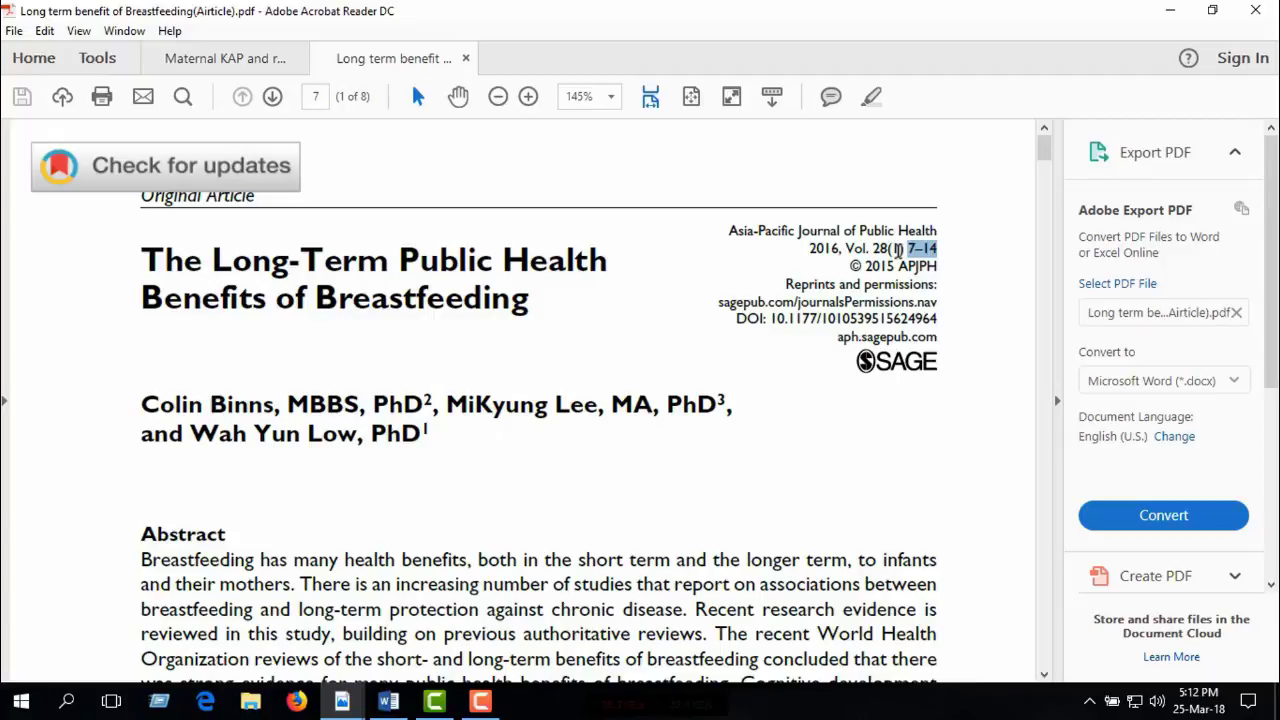
{"action": "mouse_move", "coordinate": [388, 701]}
{"action": "left_click", "coordinate": [405, 620]}
{"action": "type", "text": "28"}
{"action": "left_click", "coordinate": [488, 403]}
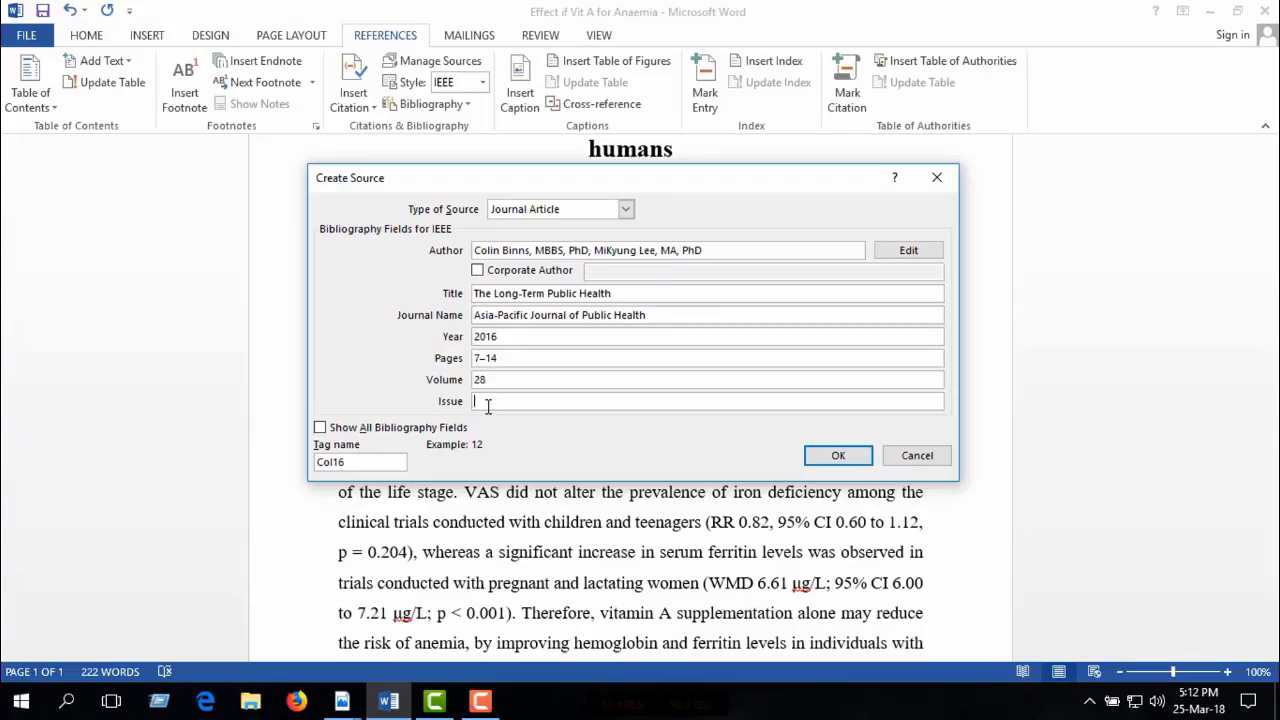
{"action": "type", "text": "1"}
{"action": "left_click", "coordinate": [840, 457]}
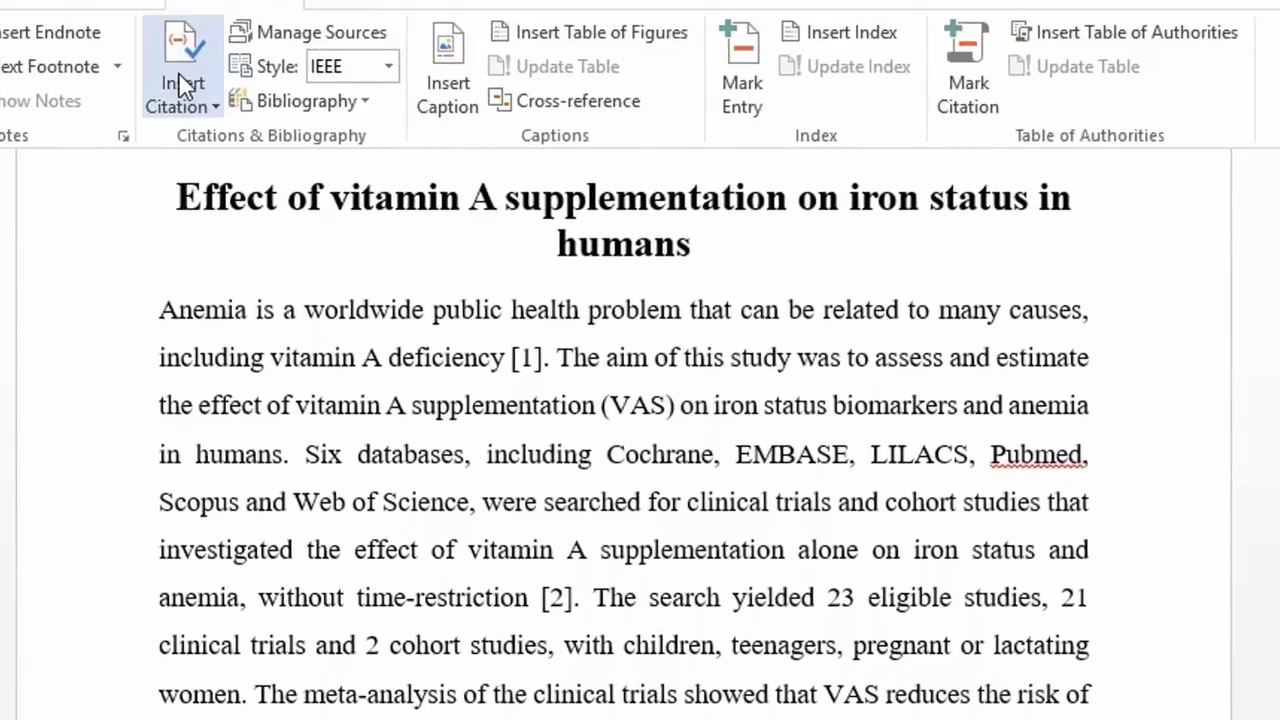
Open the Insert Citation list showing the two saved journal sources
{"action": "left_click", "coordinate": [183, 85]}
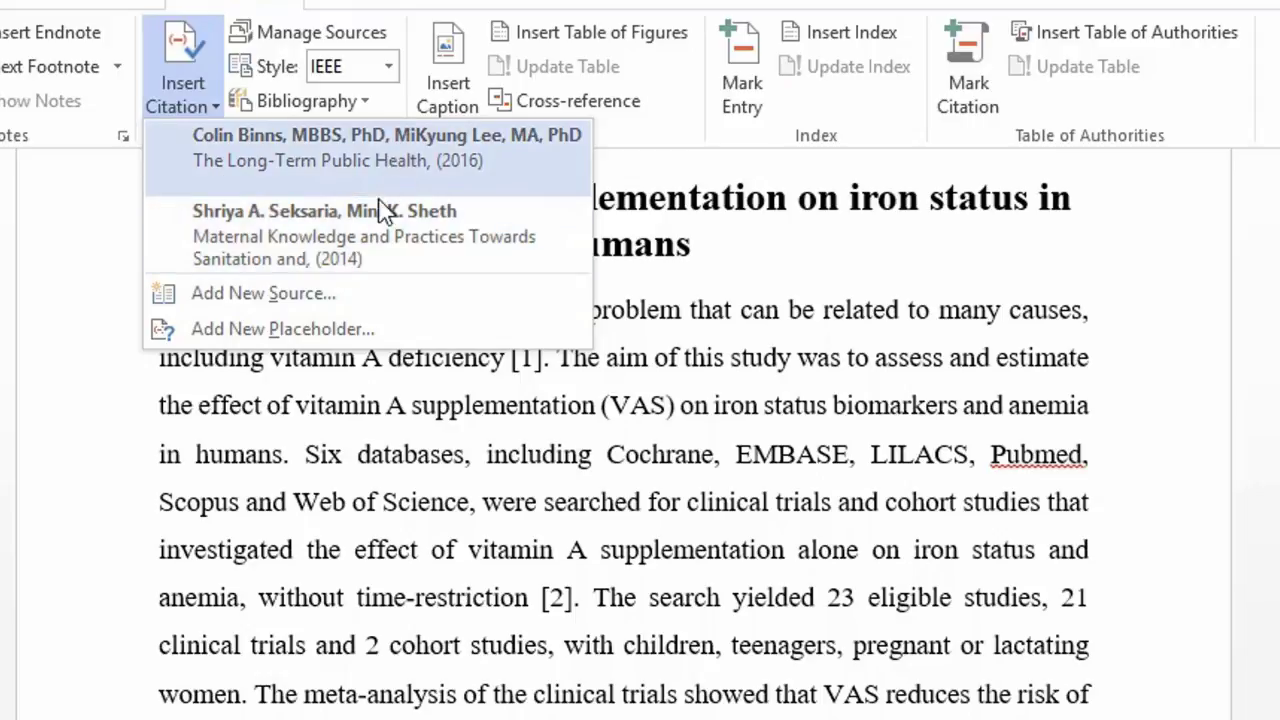
Pick the Maternal Knowledge source to add [1] after 'the life stage' and review the text
{"action": "left_click", "coordinate": [326, 250]}
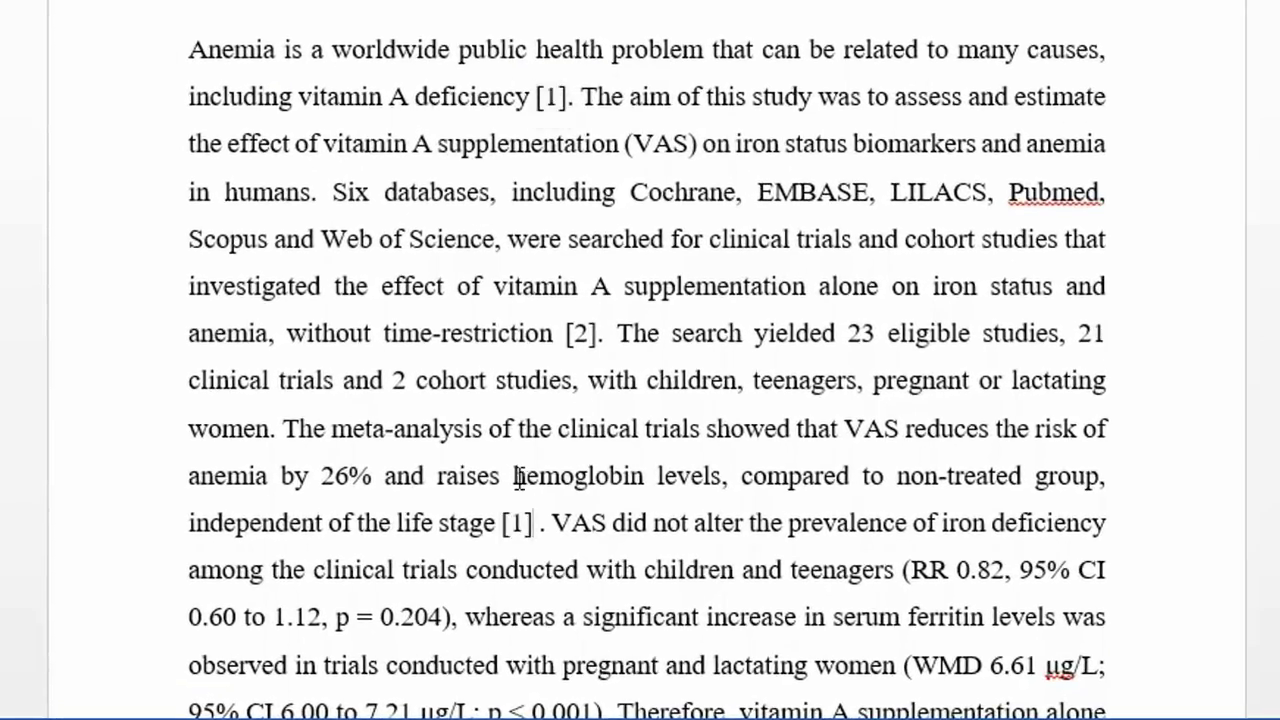
{"action": "scroll", "coordinate": [728, 343], "scroll_direction": "down", "scroll_amount": 3}
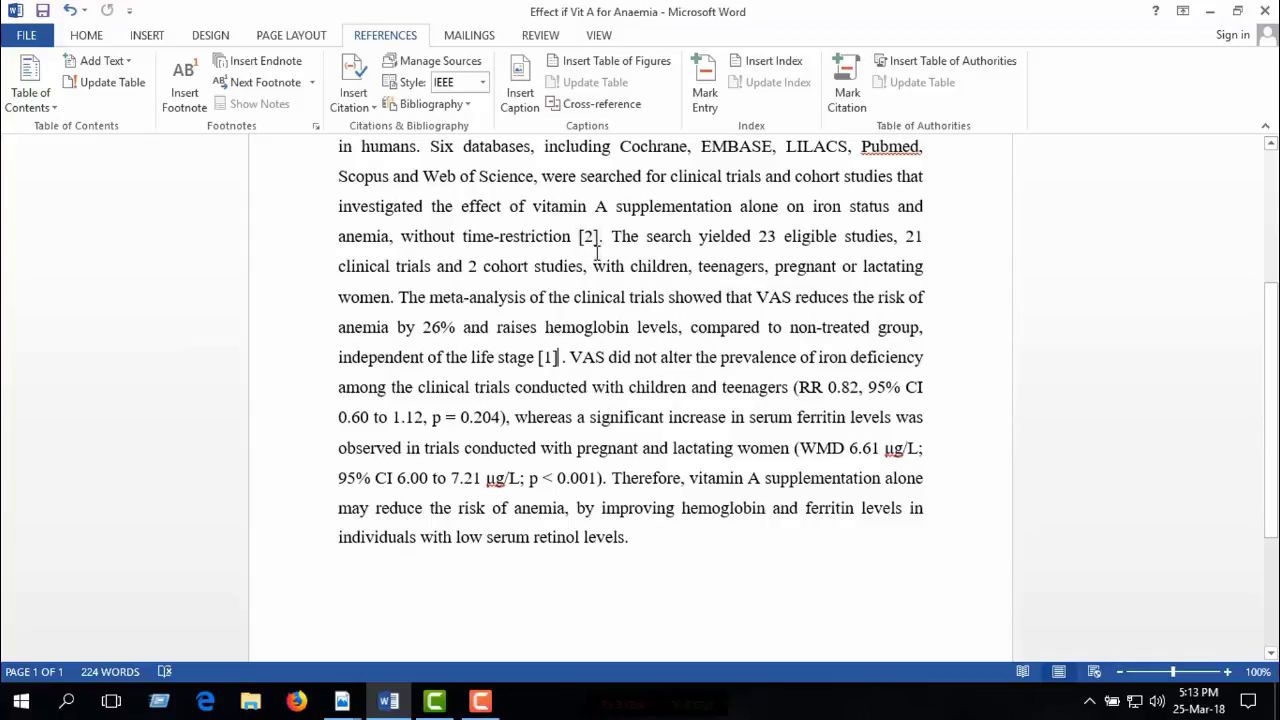
{"action": "scroll", "coordinate": [572, 225], "scroll_direction": "up", "scroll_amount": 2}
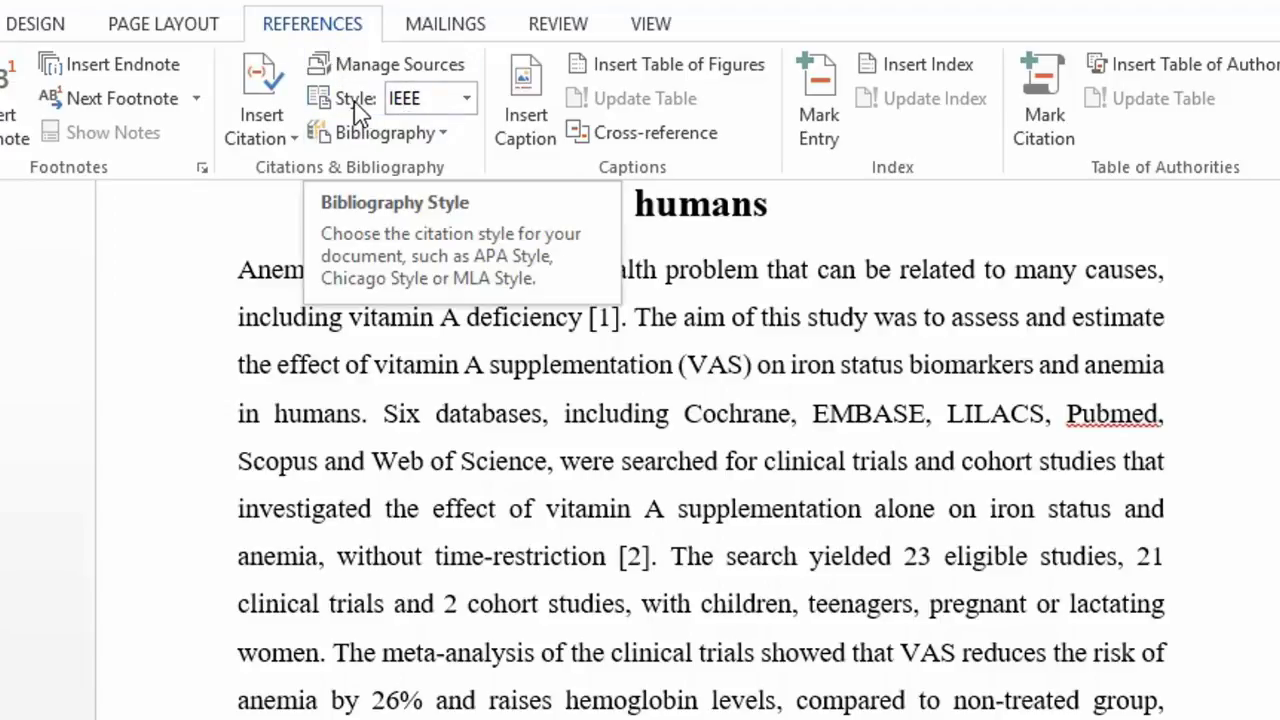
{"action": "left_click", "coordinate": [466, 99]}
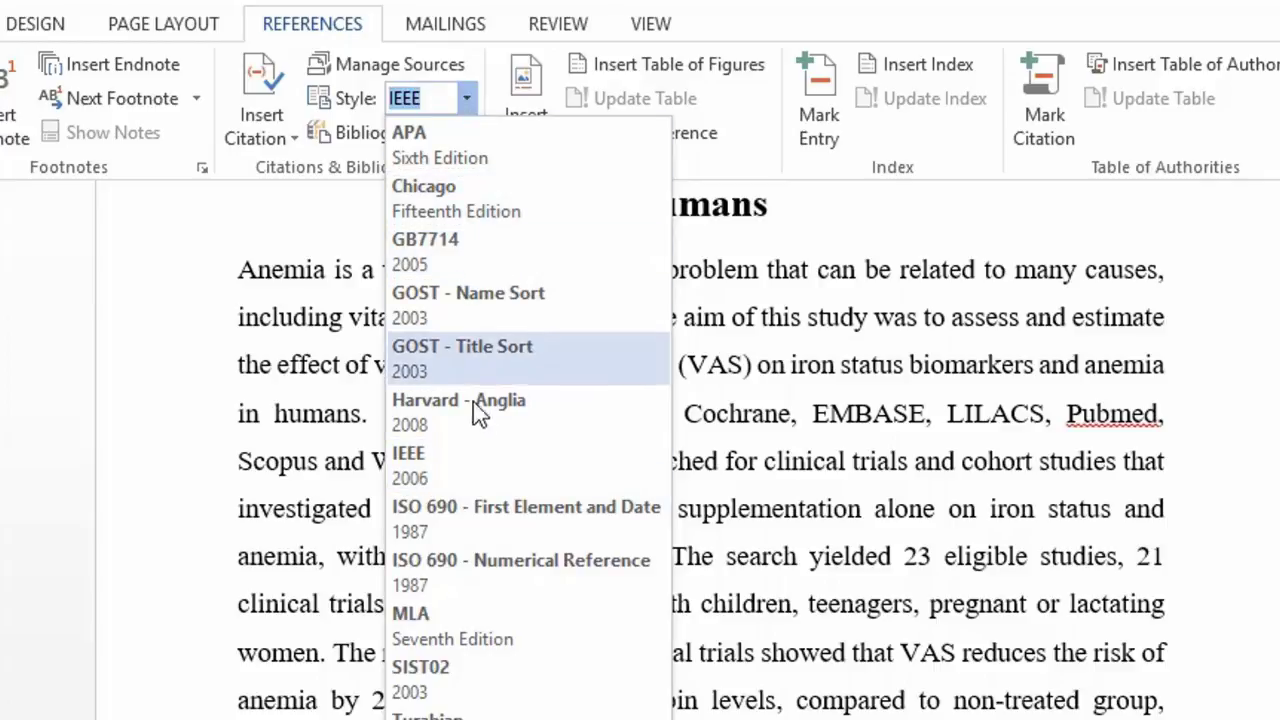
{"action": "left_click", "coordinate": [483, 594]}
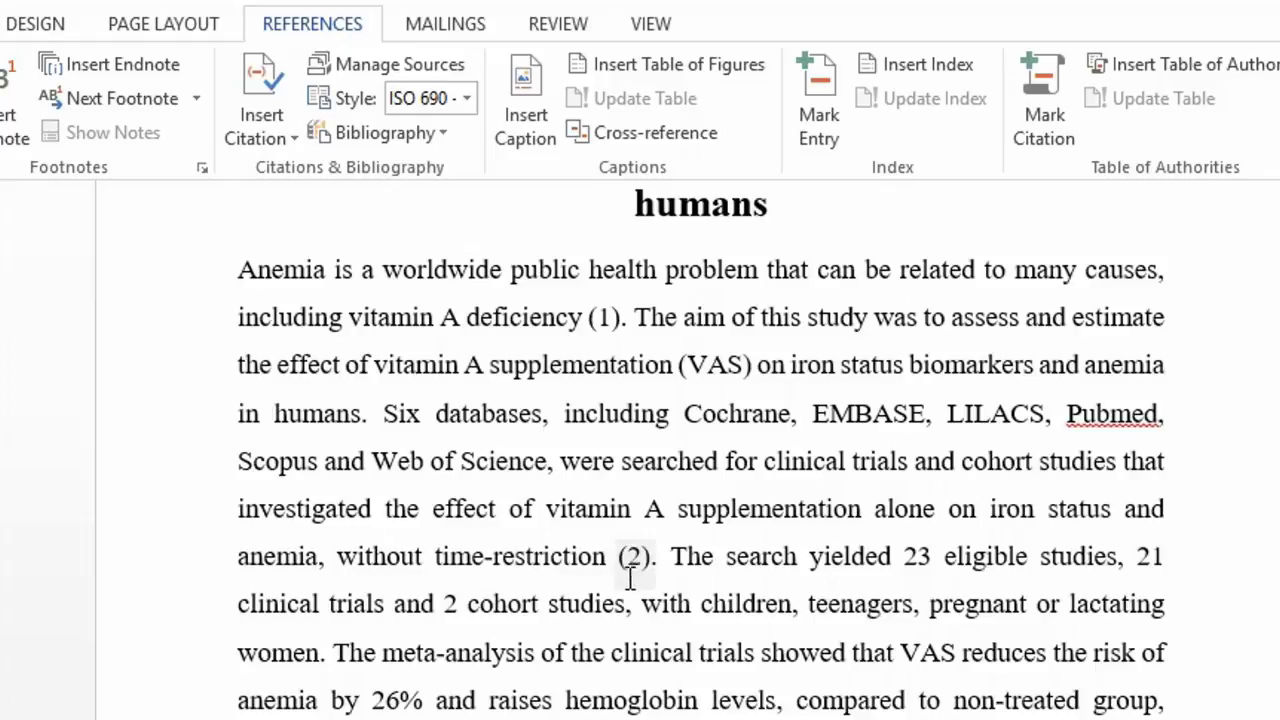
{"action": "left_click", "coordinate": [465, 103]}
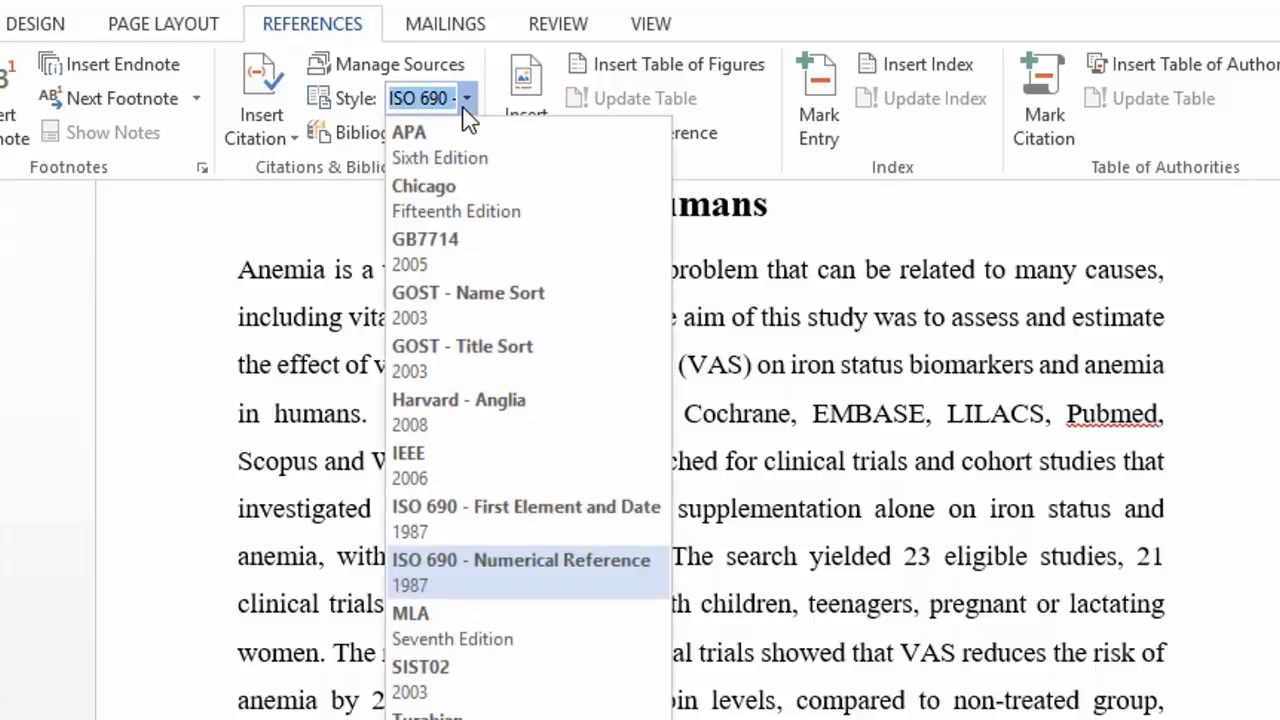
{"action": "left_click", "coordinate": [487, 520]}
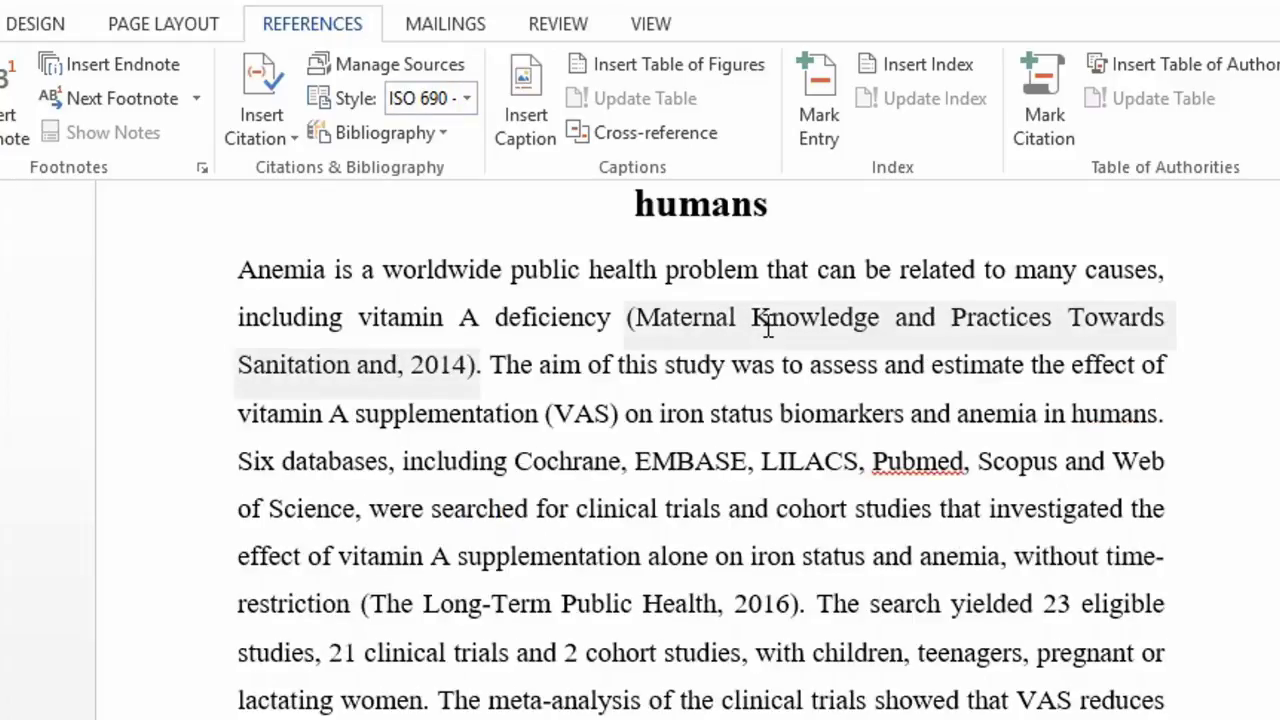
{"action": "left_click", "coordinate": [467, 98]}
{"action": "left_click", "coordinate": [422, 463]}
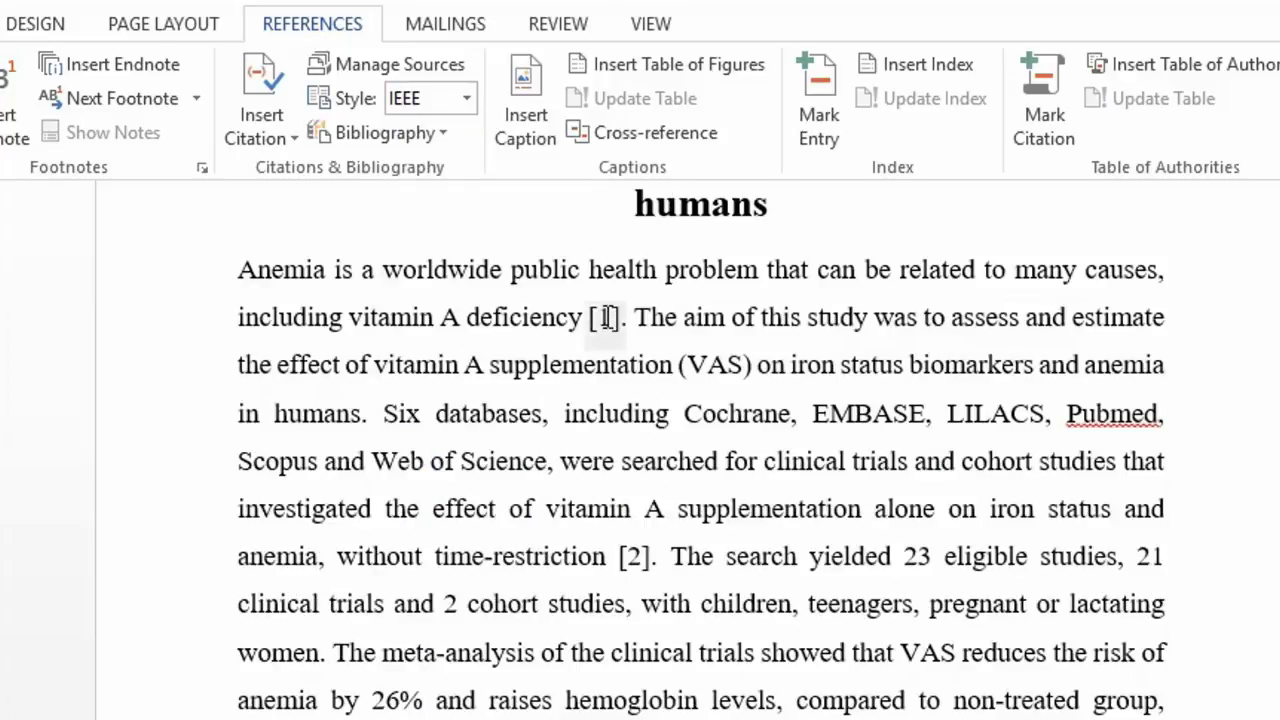
{"action": "scroll", "coordinate": [660, 540], "scroll_direction": "down", "scroll_amount": 4}
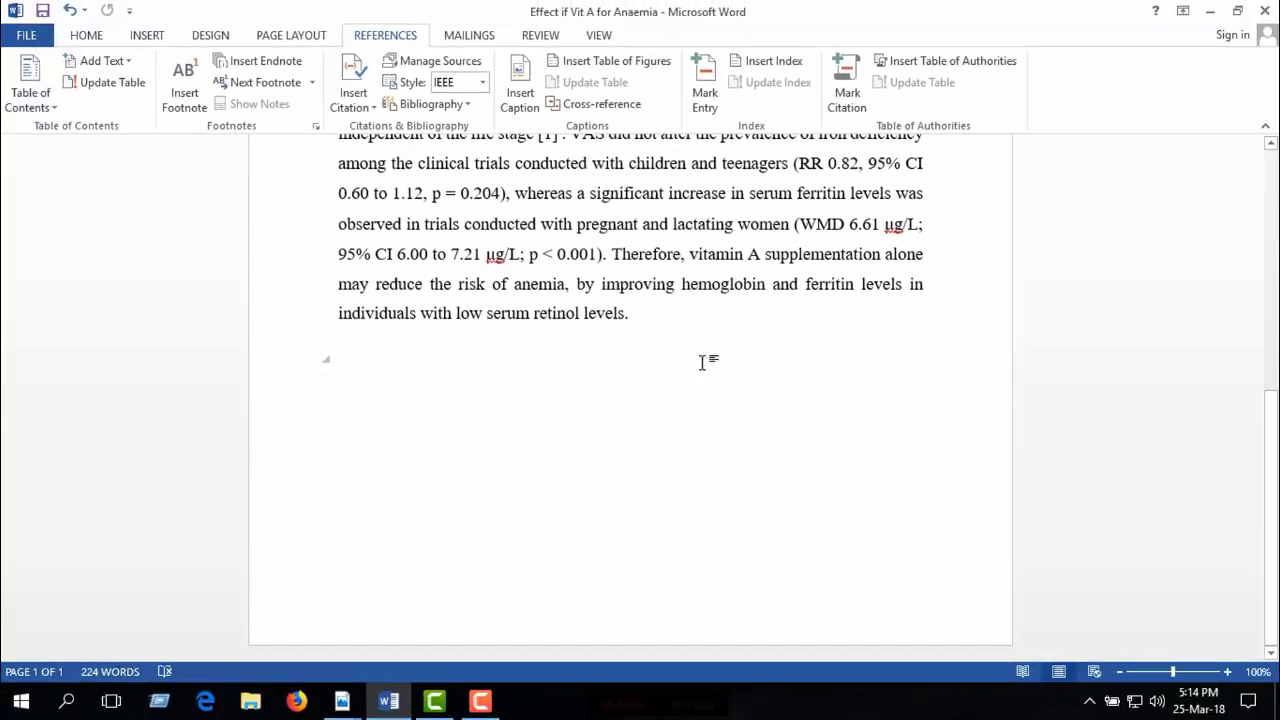
Insert the built-in References bibliography on the empty line after the last paragraph
{"action": "left_click", "coordinate": [347, 364]}
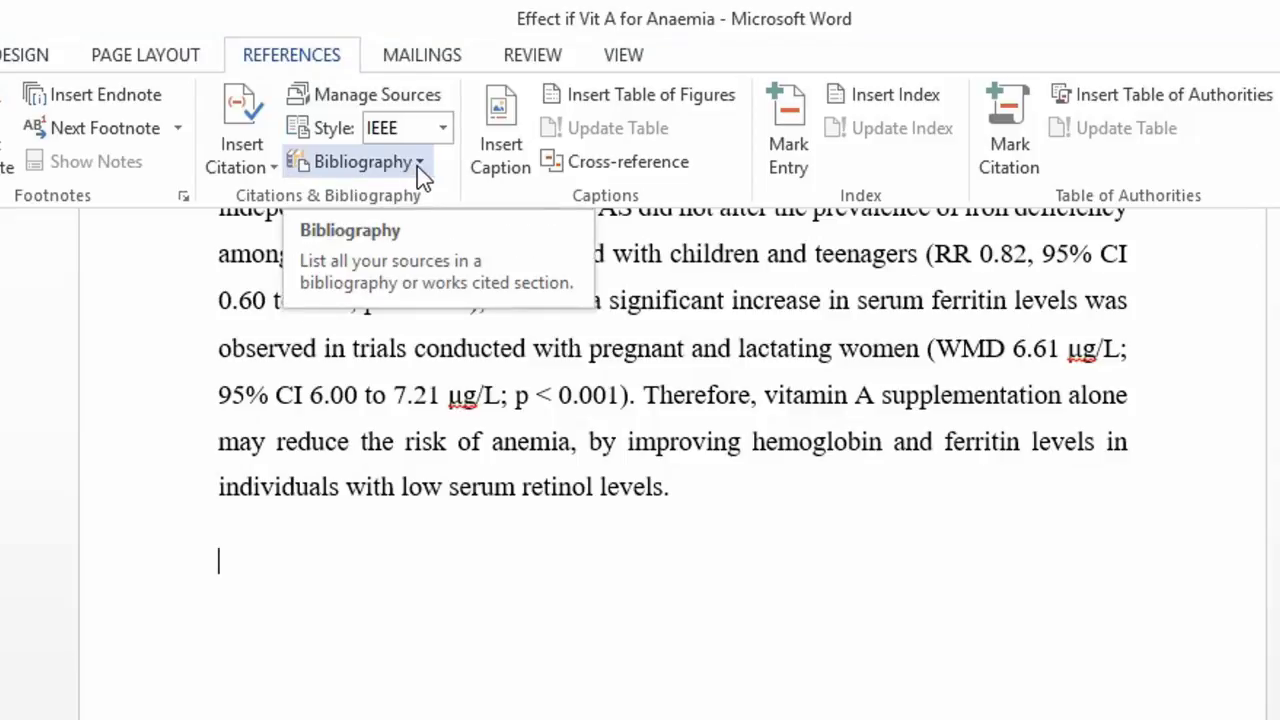
{"action": "left_click", "coordinate": [417, 163]}
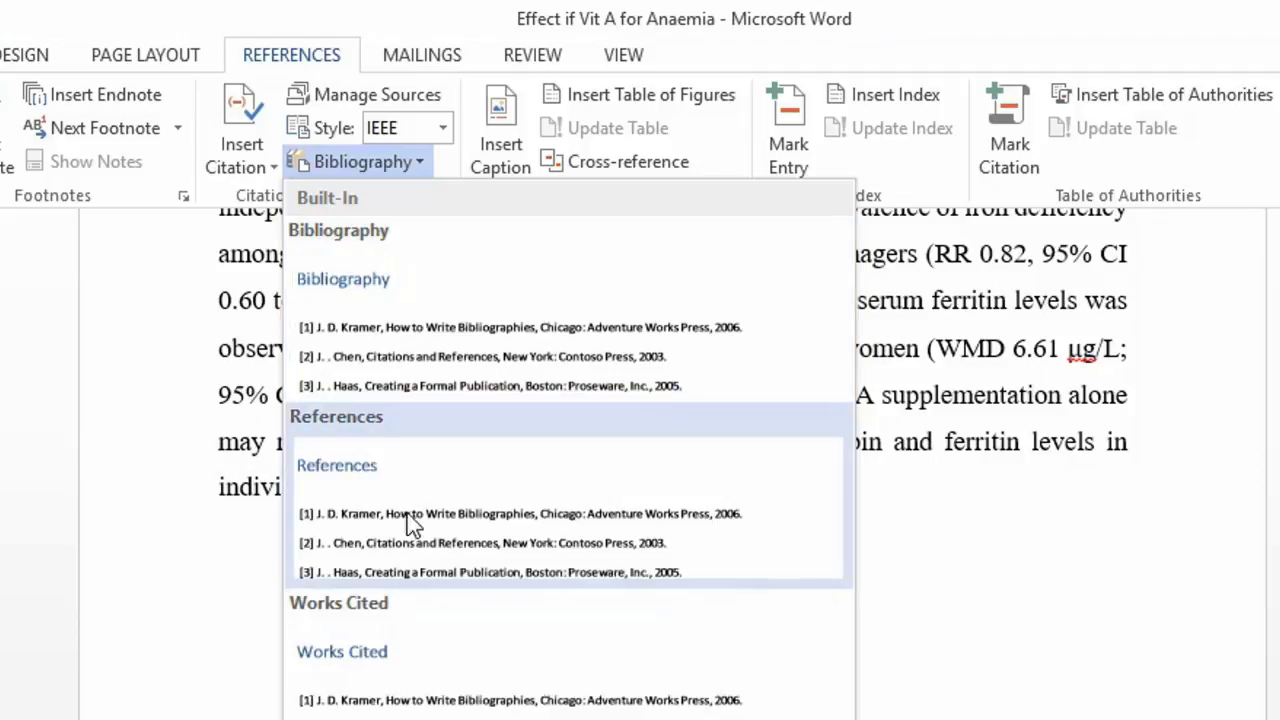
{"action": "left_click", "coordinate": [476, 525]}
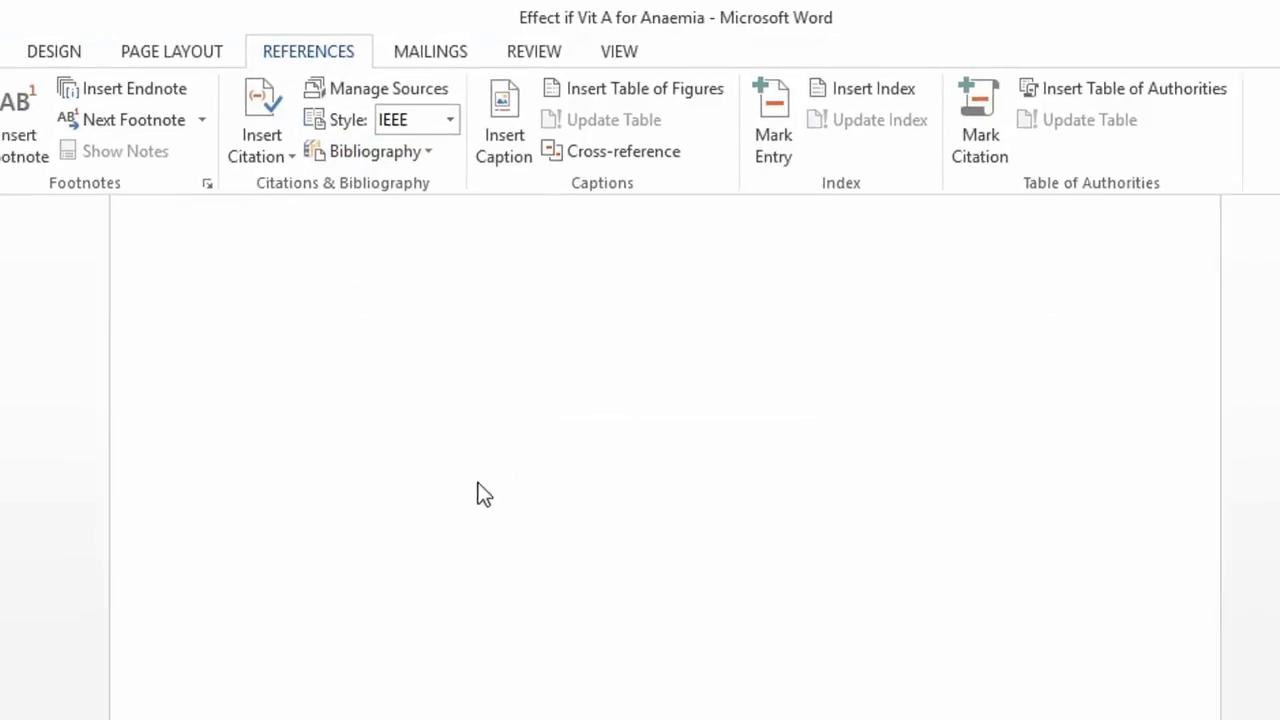
{"action": "scroll", "coordinate": [510, 360], "scroll_direction": "up", "scroll_amount": 6}
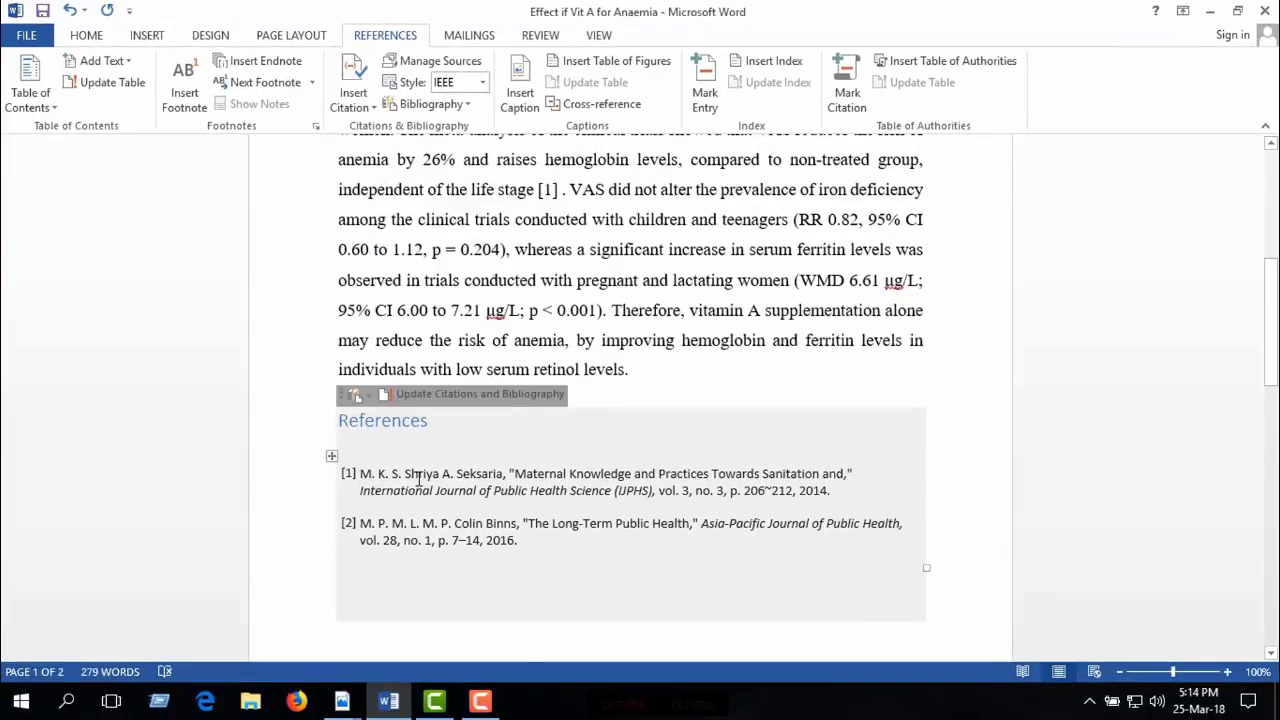
{"action": "scroll", "coordinate": [505, 483], "scroll_direction": "down", "scroll_amount": 4}
{"action": "scroll", "coordinate": [515, 445], "scroll_direction": "up", "scroll_amount": 2}
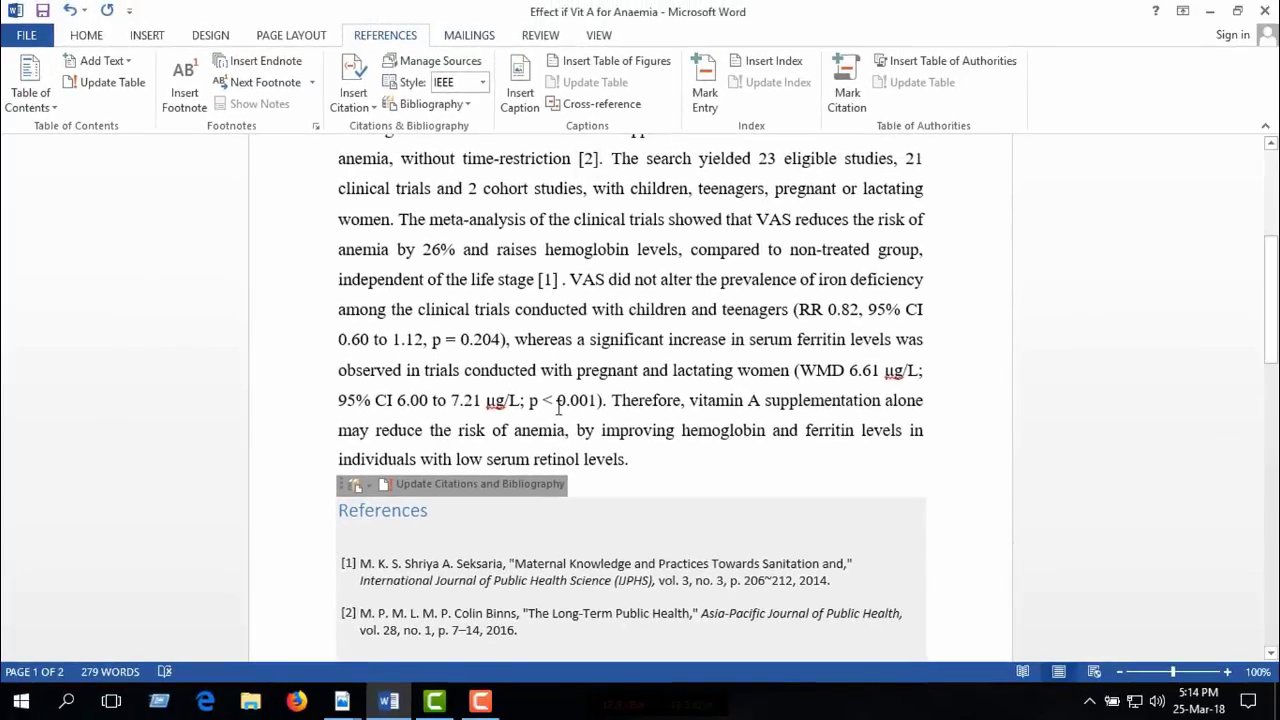
{"action": "scroll", "coordinate": [396, 513], "scroll_direction": "down", "scroll_amount": 1}
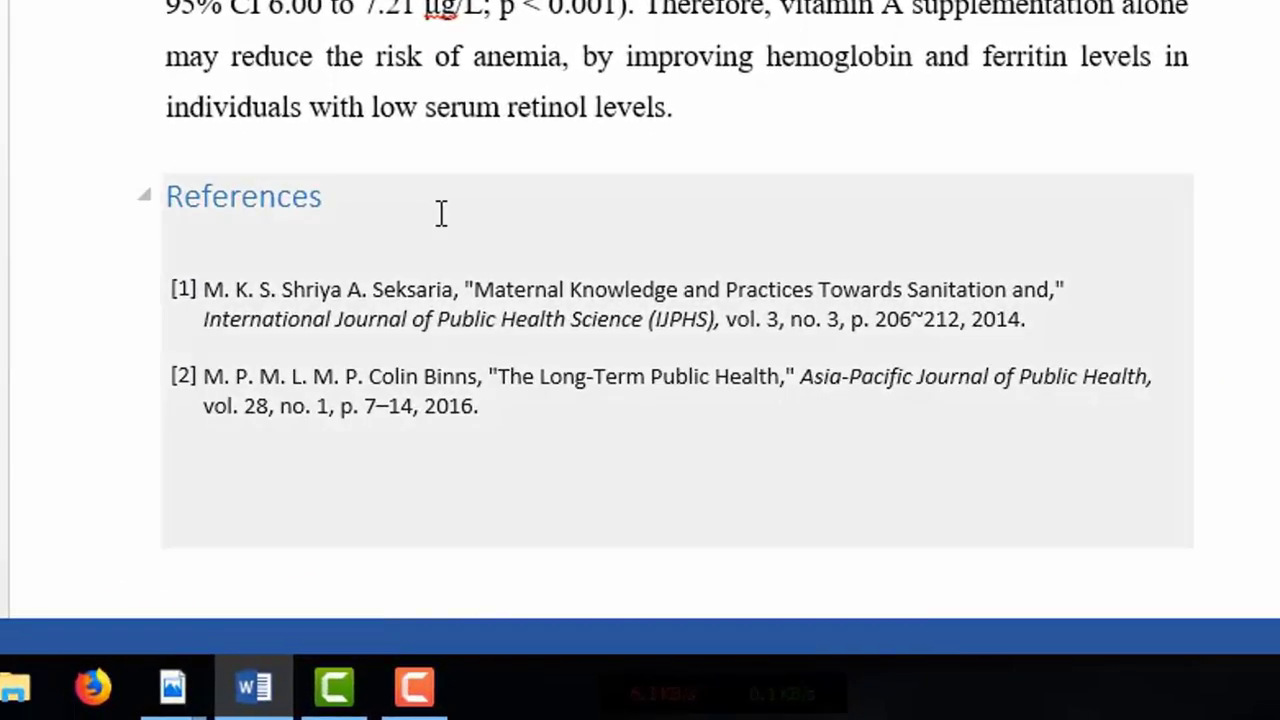
{"action": "scroll", "coordinate": [440, 211], "scroll_direction": "down", "scroll_amount": 3}
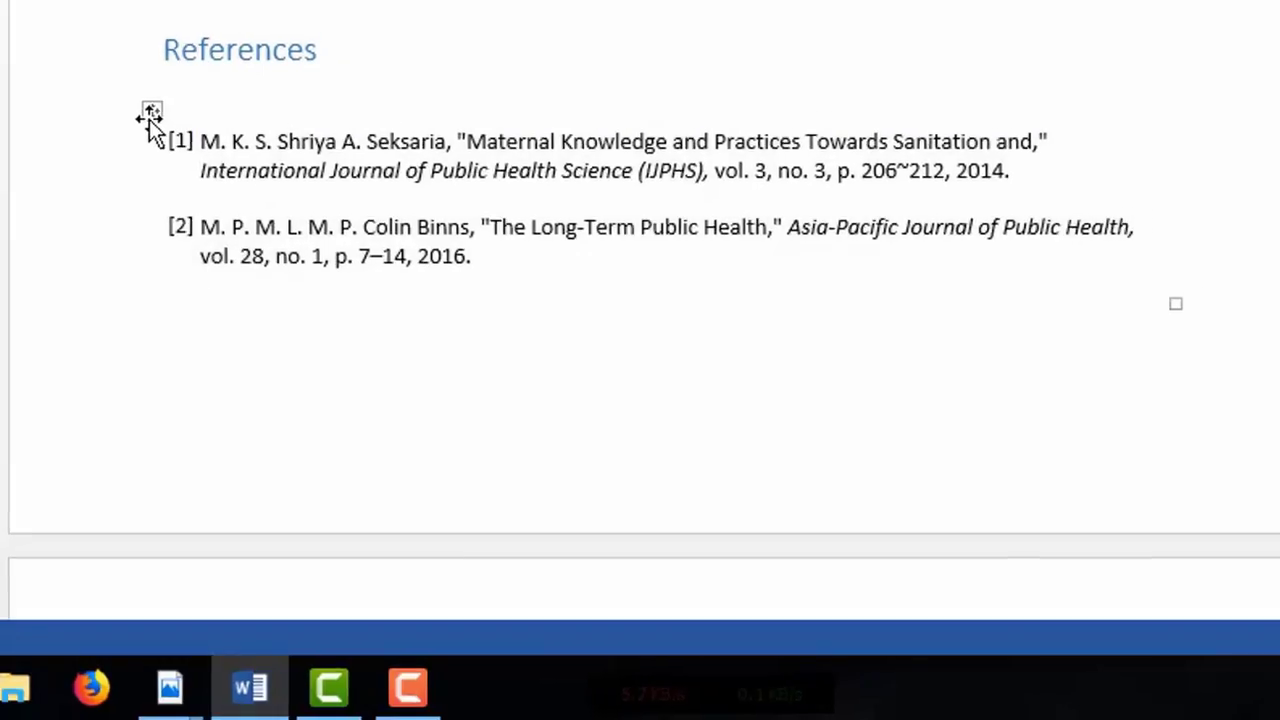
{"action": "left_click", "coordinate": [149, 117]}
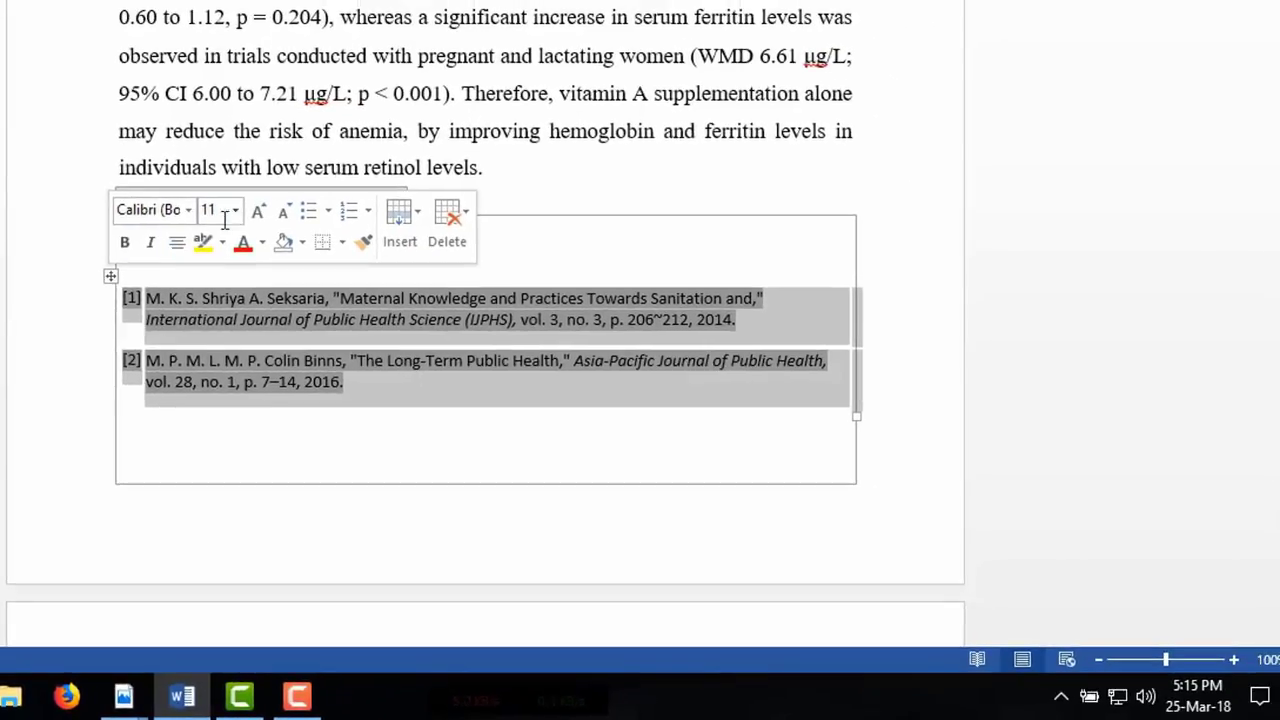
{"action": "left_click", "coordinate": [236, 212]}
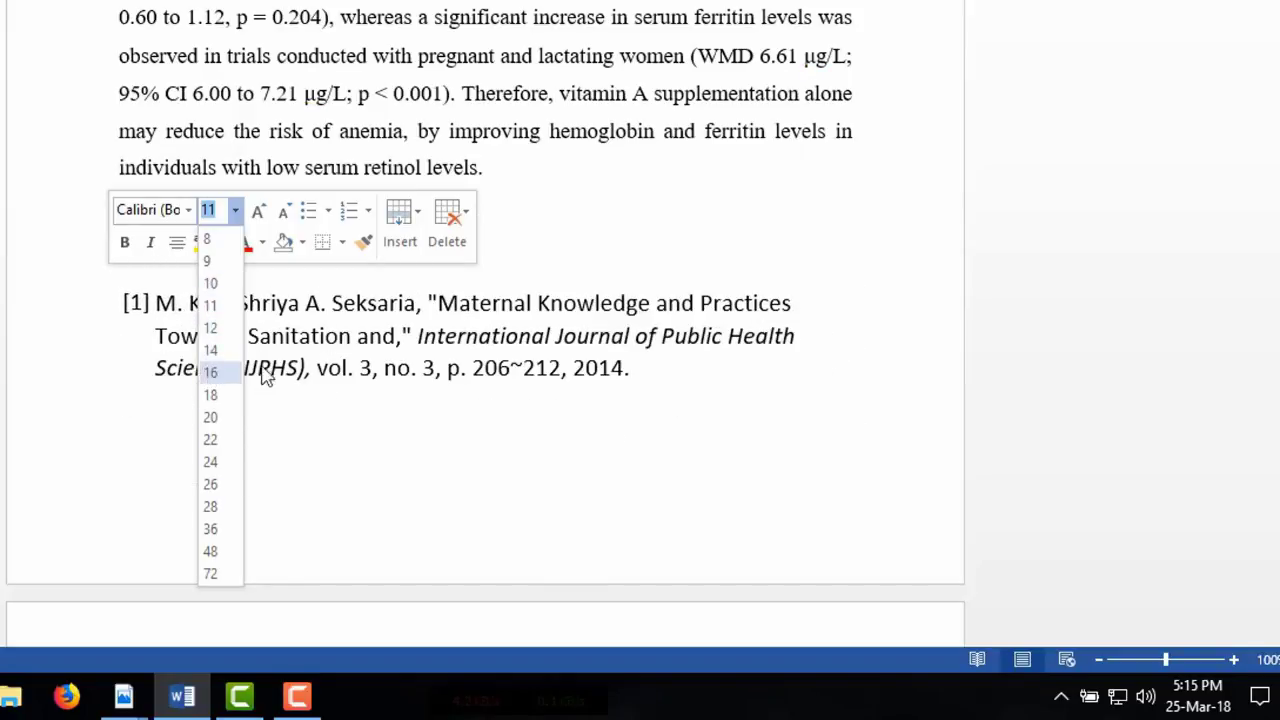
{"action": "left_click", "coordinate": [64, 218]}
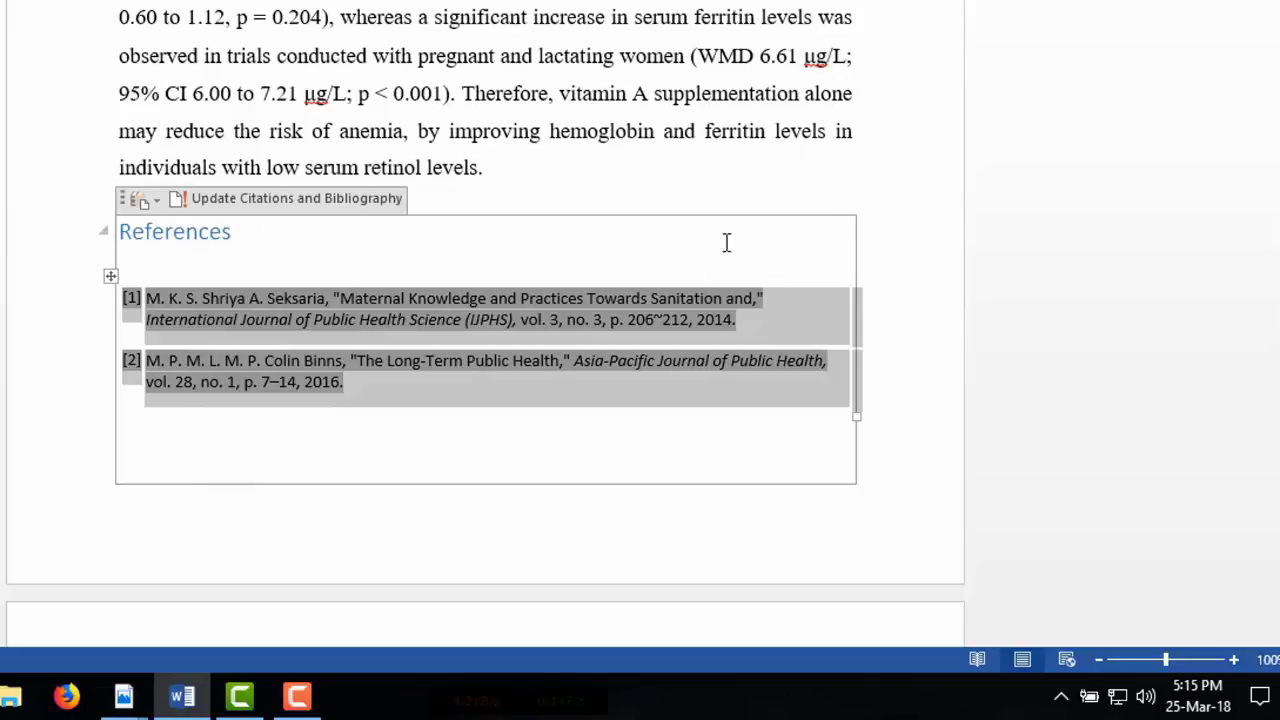
{"action": "left_click", "coordinate": [885, 209]}
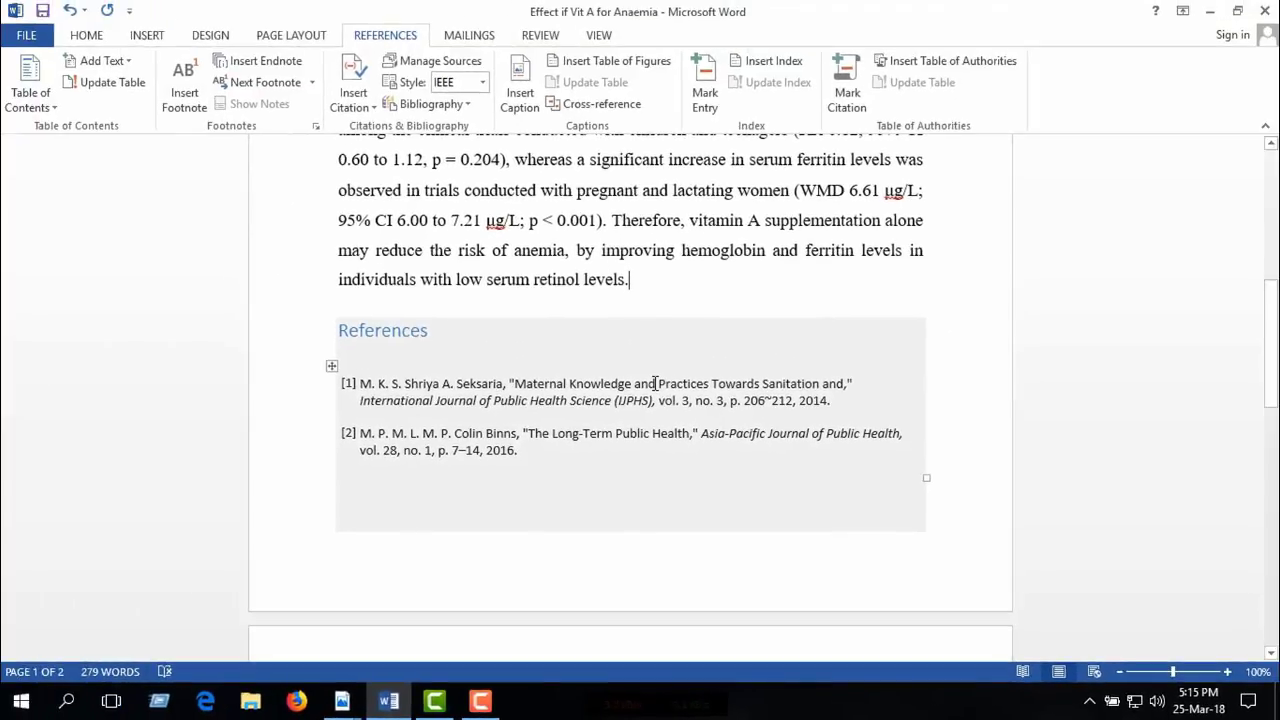
{"action": "scroll", "coordinate": [650, 393], "scroll_direction": "up", "scroll_amount": 10}
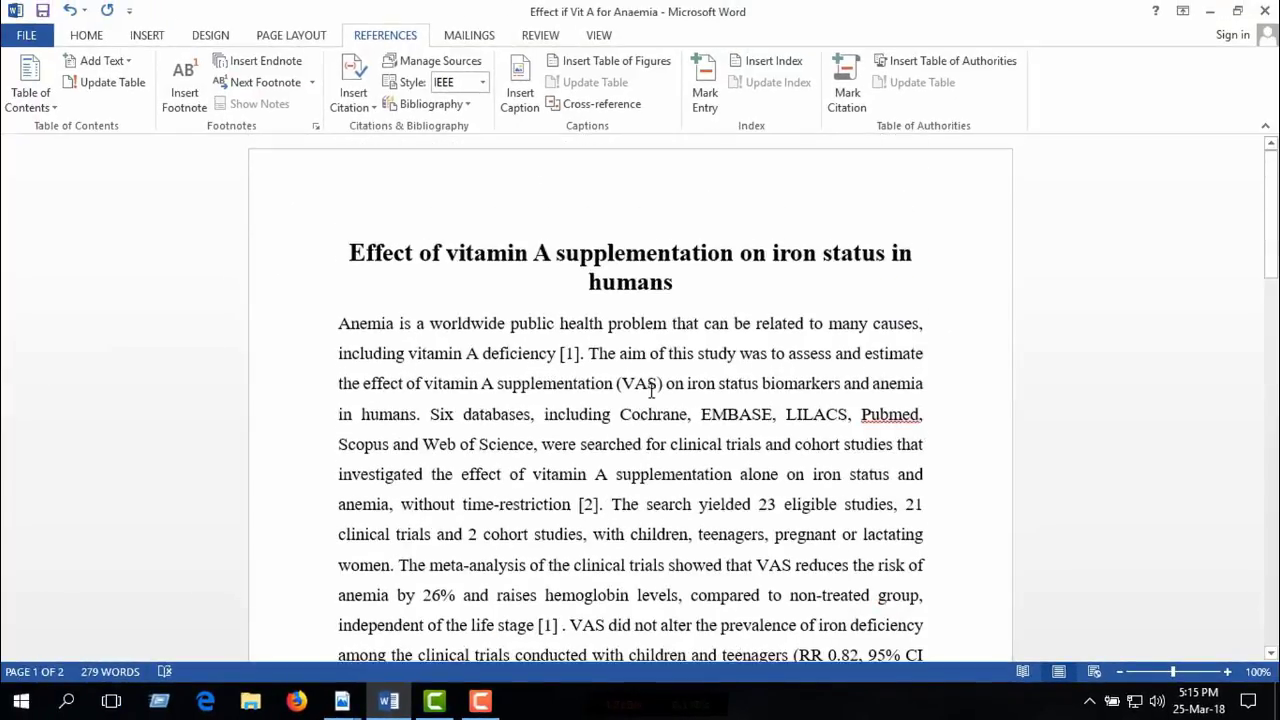